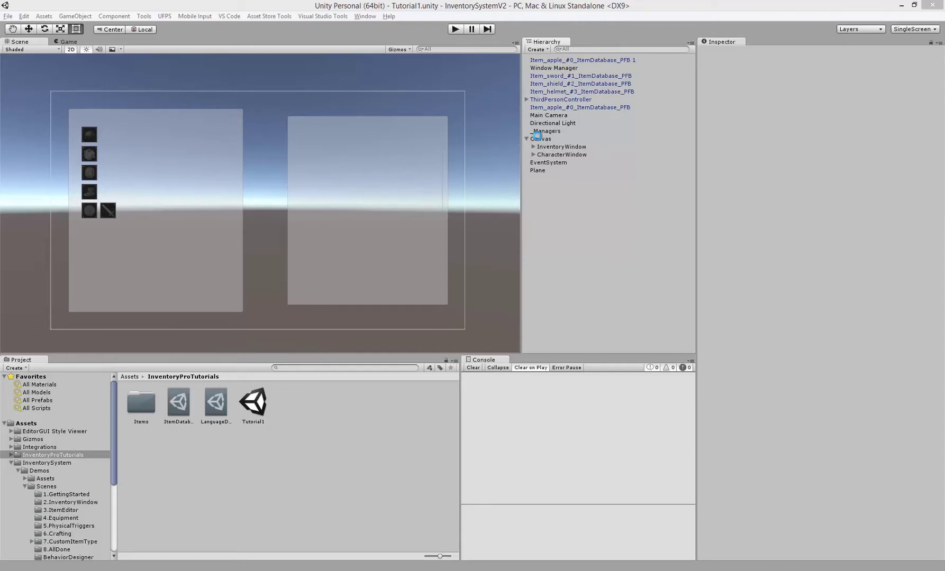
Step: Add a new UI Panel as a child of the Canvas
right_click(538, 139)
click(534, 139)
right_click(535, 140)
mouse_move(561, 272)
click(513, 273)
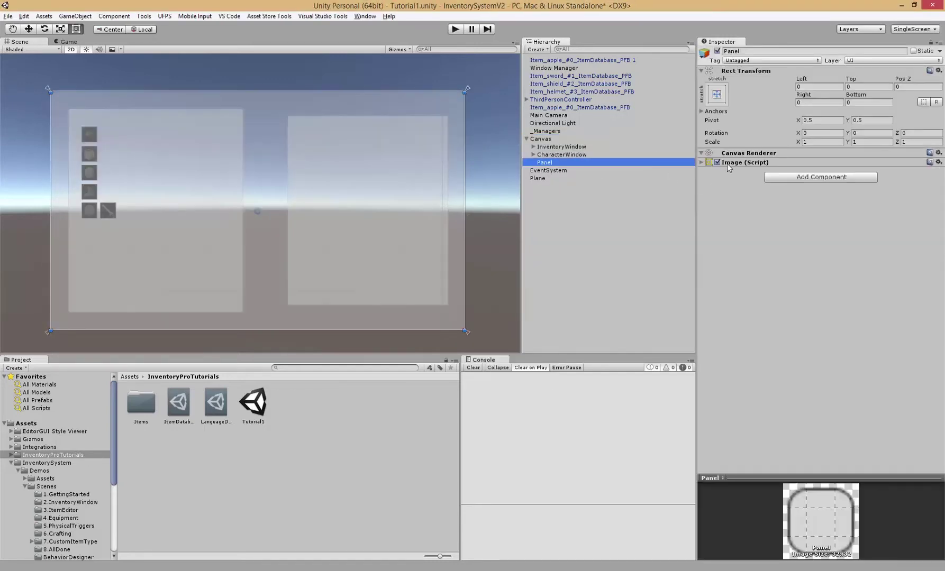
Step: Anchor the panel bottom-stretch with Left and Right offsets of 100
right_click(744, 164)
click(714, 184)
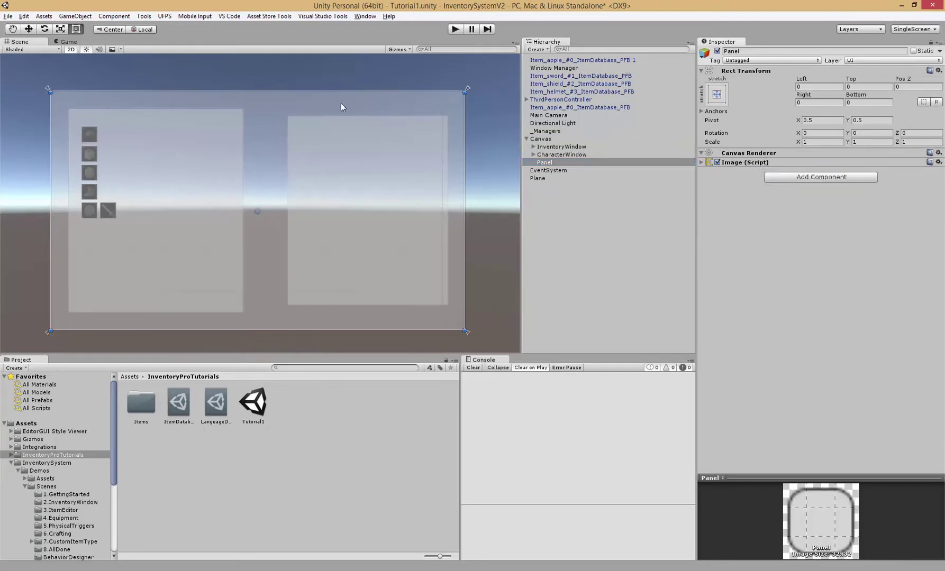
click(716, 94)
click(822, 214)
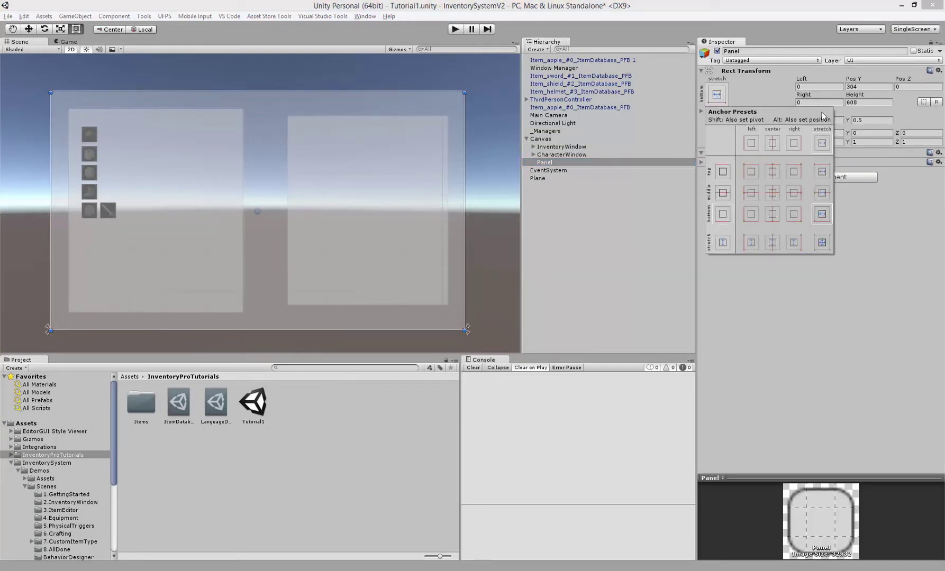
click(872, 87)
click(805, 87)
text(120)
key(BackSpace)
text(00)
key(Tab)
key(Tab)
key(Tab)
text(100)
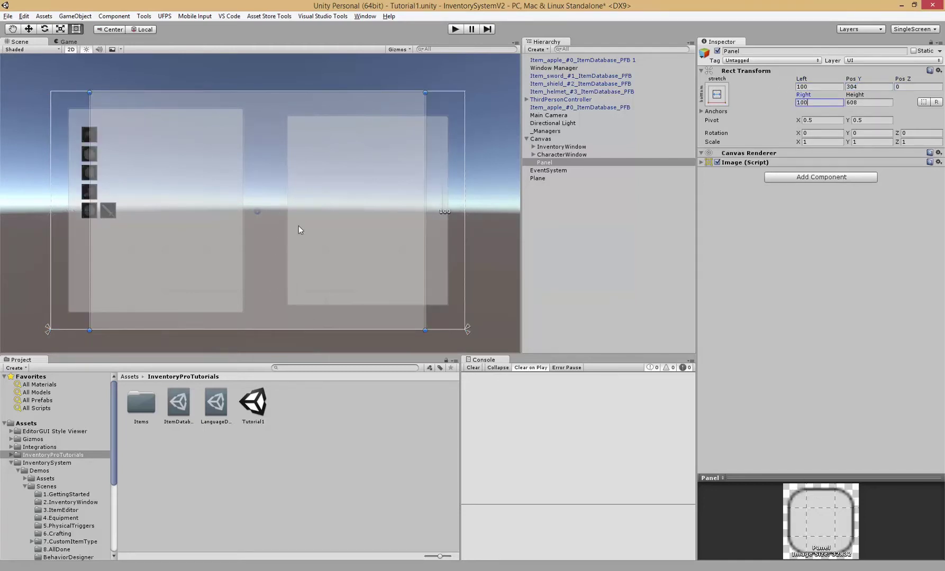
Step: Set the panel's height to 50 and frame it in the Scene view
drag(246, 93, 111, 333)
click(846, 102)
text(50)
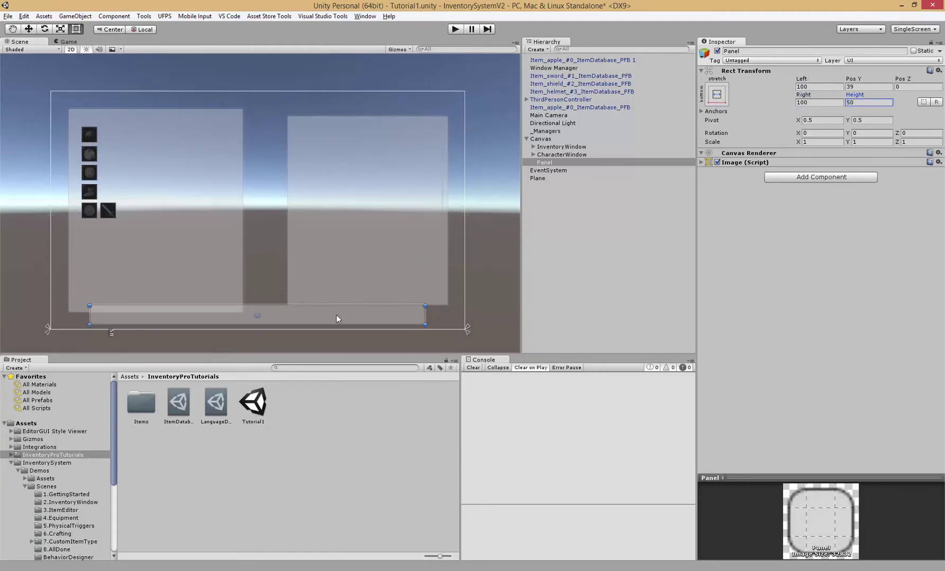
middle_drag(286, 296, 290, 260)
mouse_move(290, 279)
mouse_down()
mouse_move(293, 288)
mouse_move(322, 282)
mouse_move(290, 283)
mouse_up()
Step: Add the Inventory System > Windows > Skillbar UI component and name its collection Skillbar
click(788, 179)
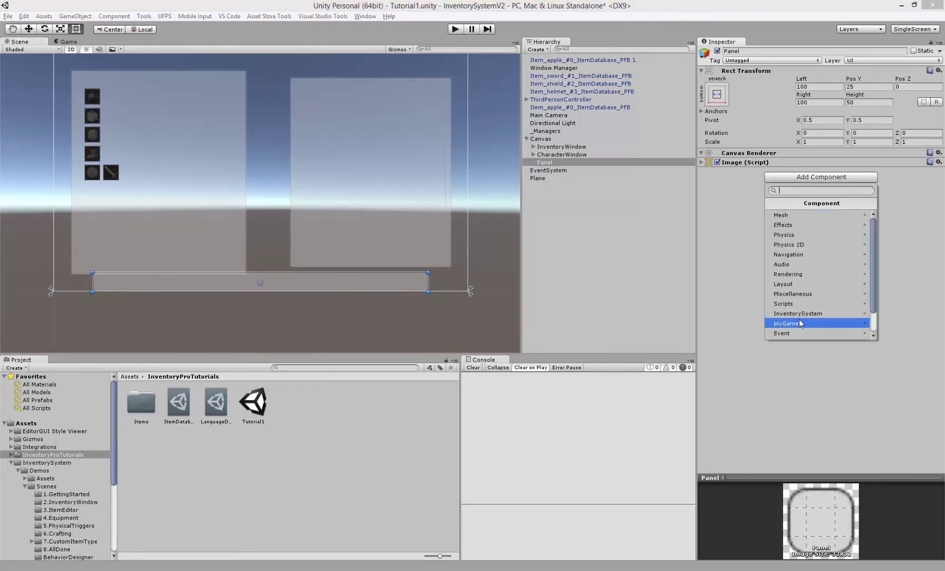
click(793, 315)
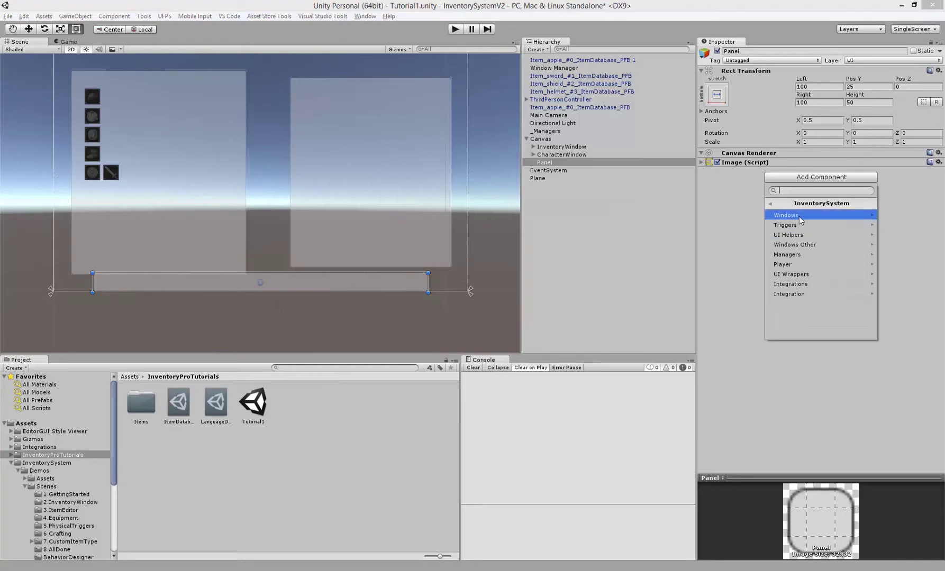
click(797, 215)
click(781, 294)
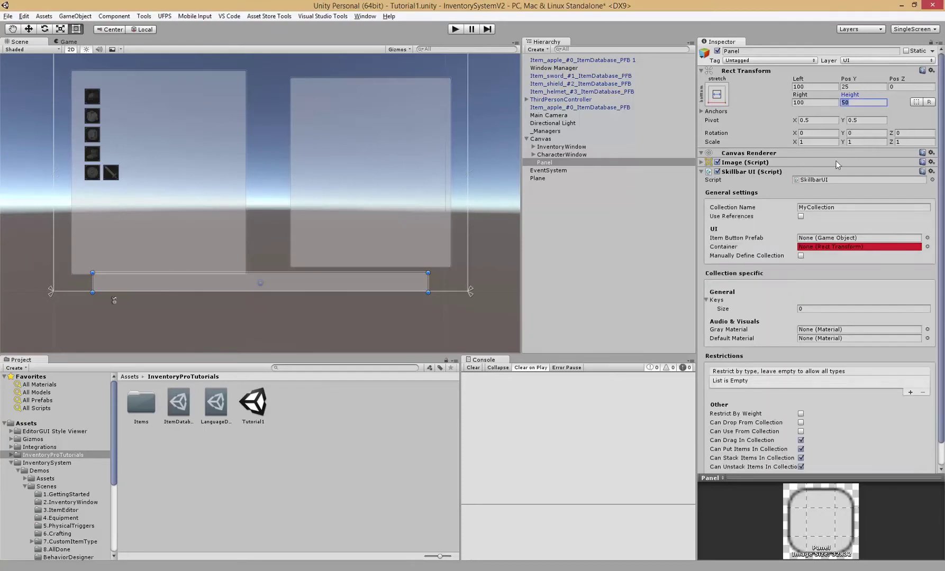
click(841, 207)
text(Skillar)
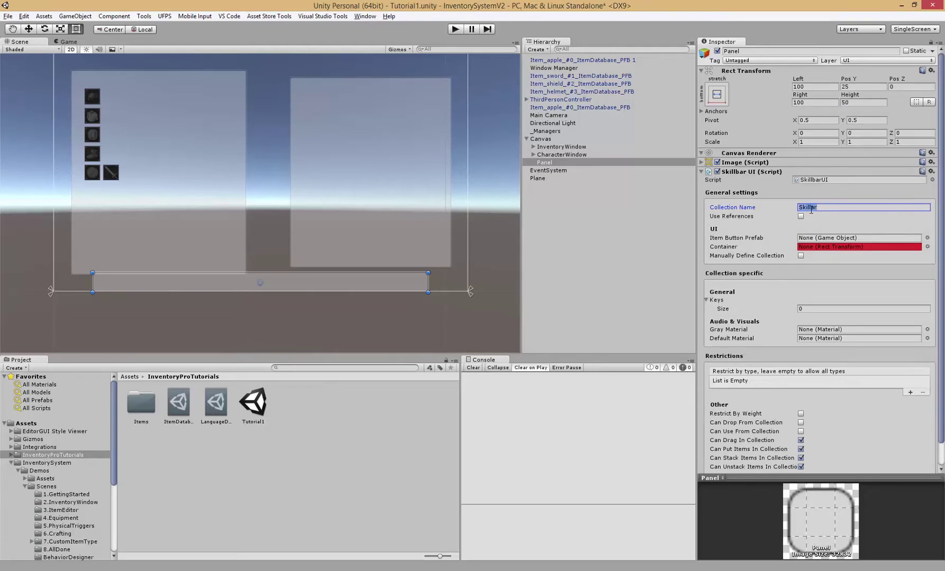
text(0)
scroll(832, 244, down, 2)
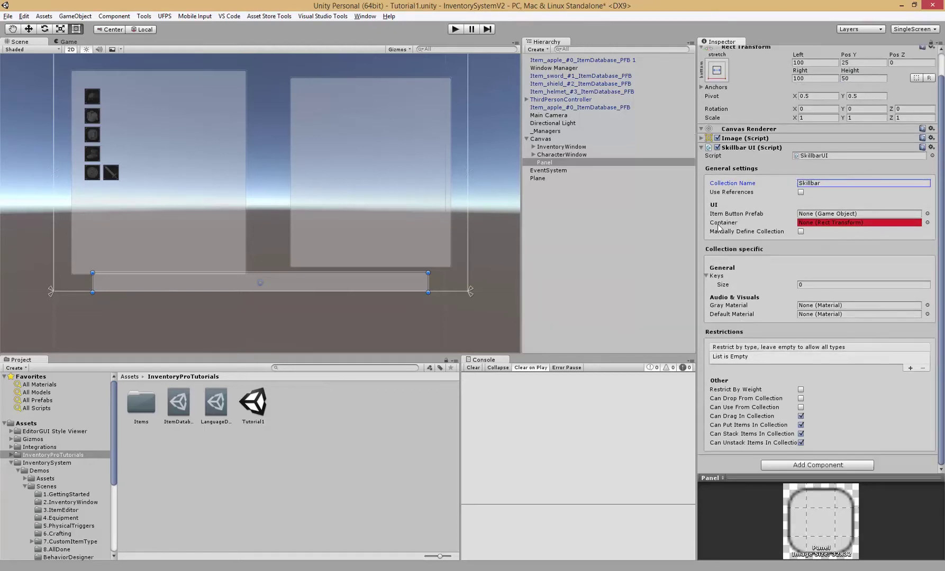
Step: Create a child UI Panel inside the bar panel and remove its Image component
right_click(553, 163)
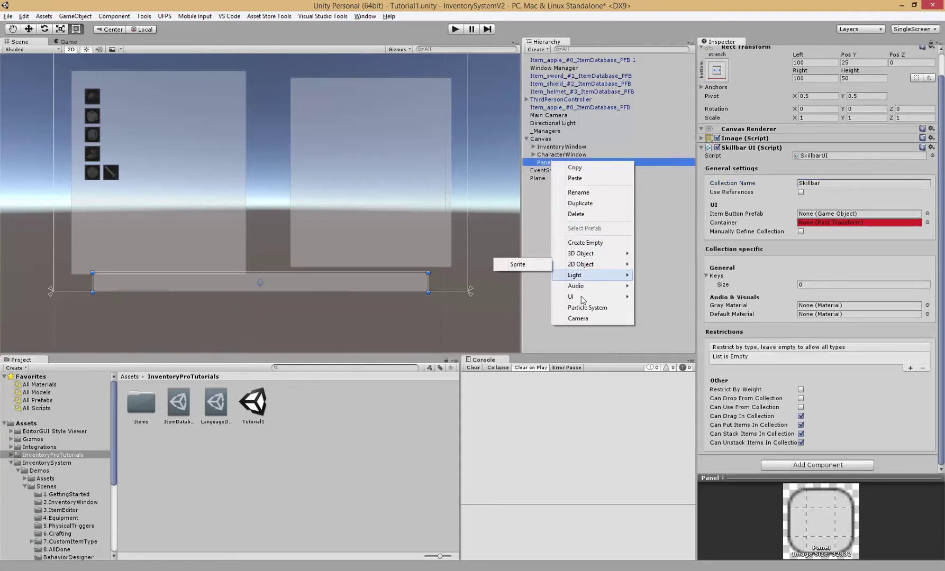
mouse_move(581, 297)
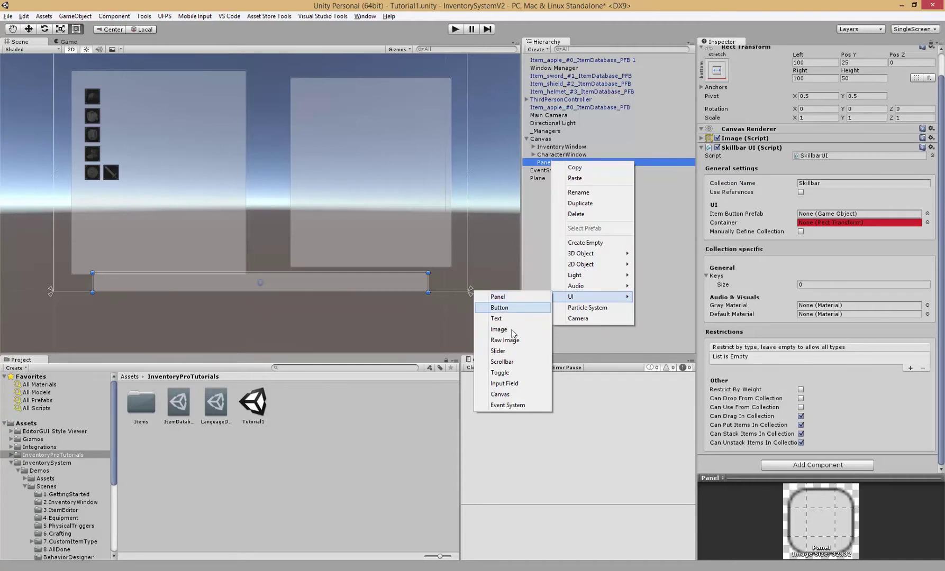
click(497, 296)
right_click(752, 162)
click(773, 185)
Step: Rename the child to Container and assign it to the Skillbar UI's Container field
click(757, 50)
text(Cotnainer)
key(ctrl+a)
text(Container)
key(Return)
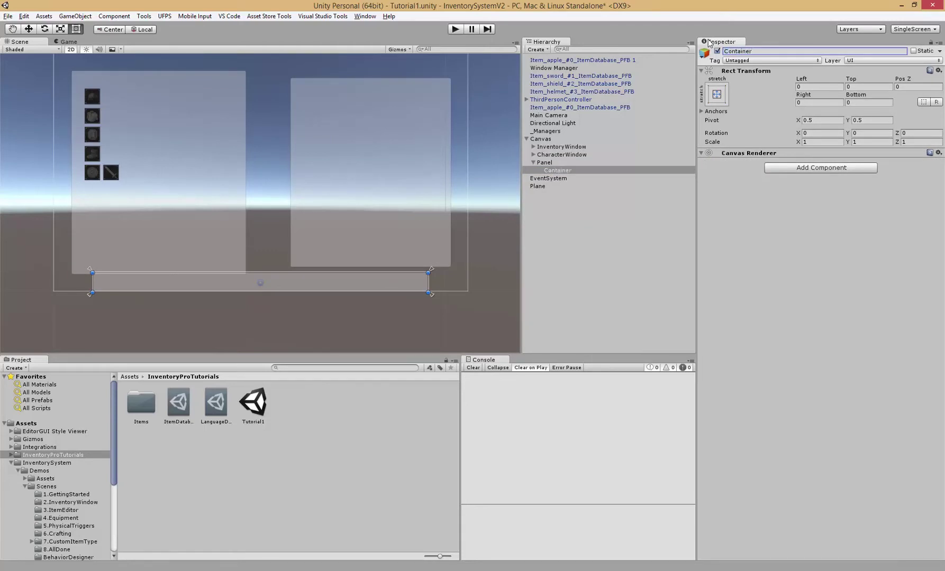
click(545, 162)
drag(551, 169, 846, 247)
Step: Set Keys size to 9 and bind the first key to Alpha 1, named 1
scroll(849, 244, down, 2)
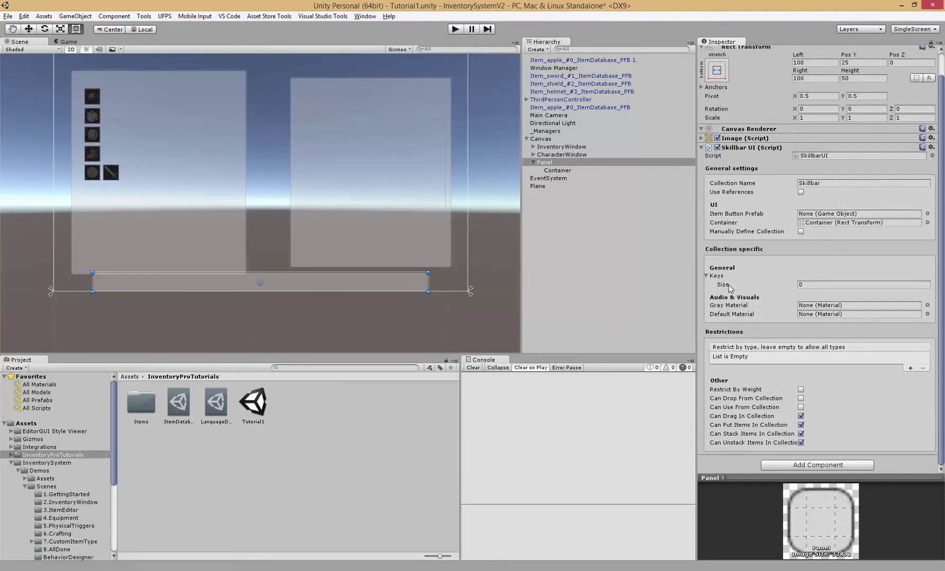
click(763, 284)
text(9)
key(Return)
scroll(733, 283, down, 2)
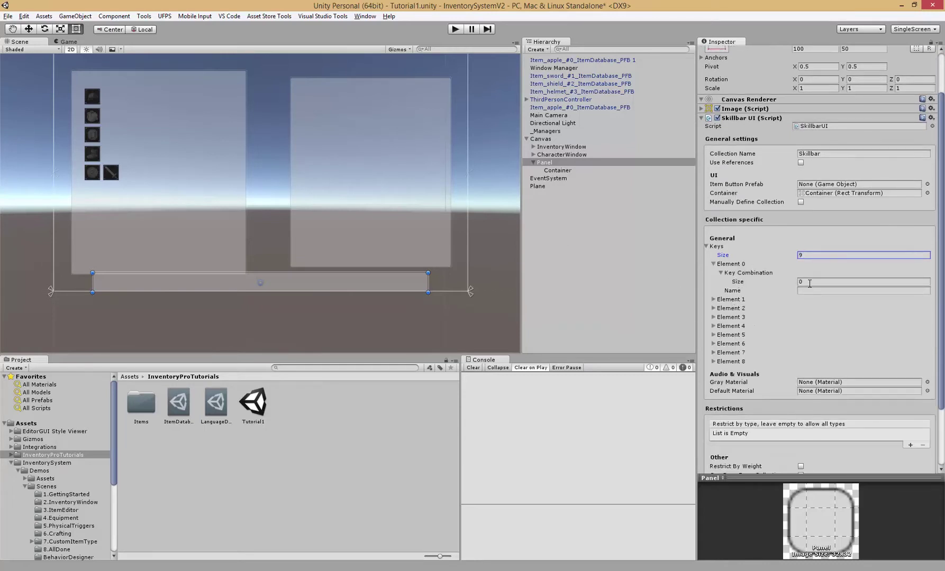
key(Tab)
key(Return)
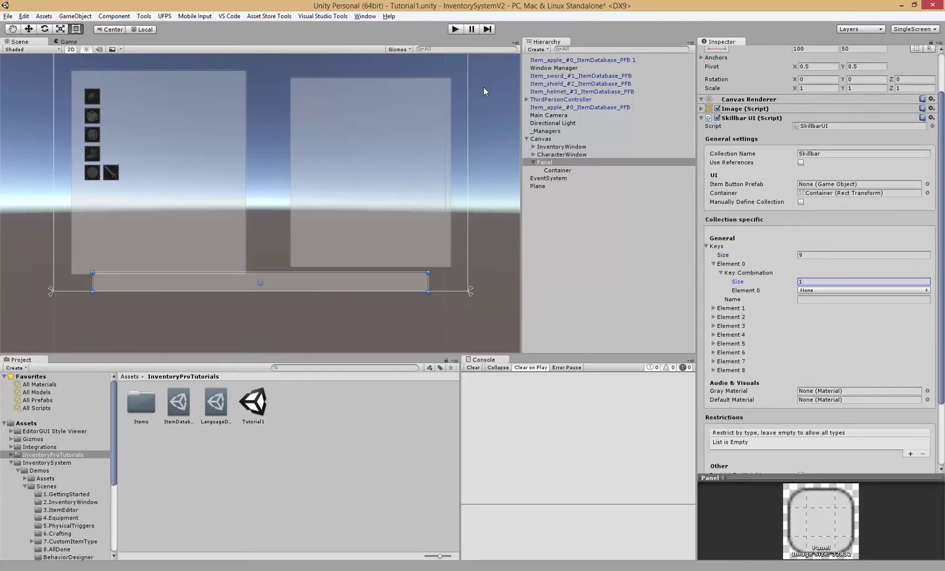
click(820, 256)
click(821, 291)
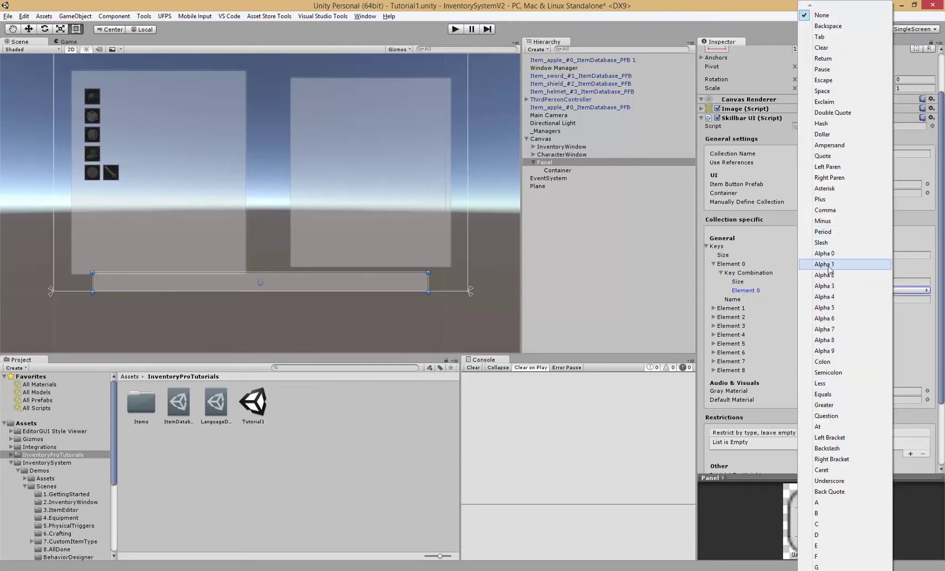
click(827, 265)
click(732, 300)
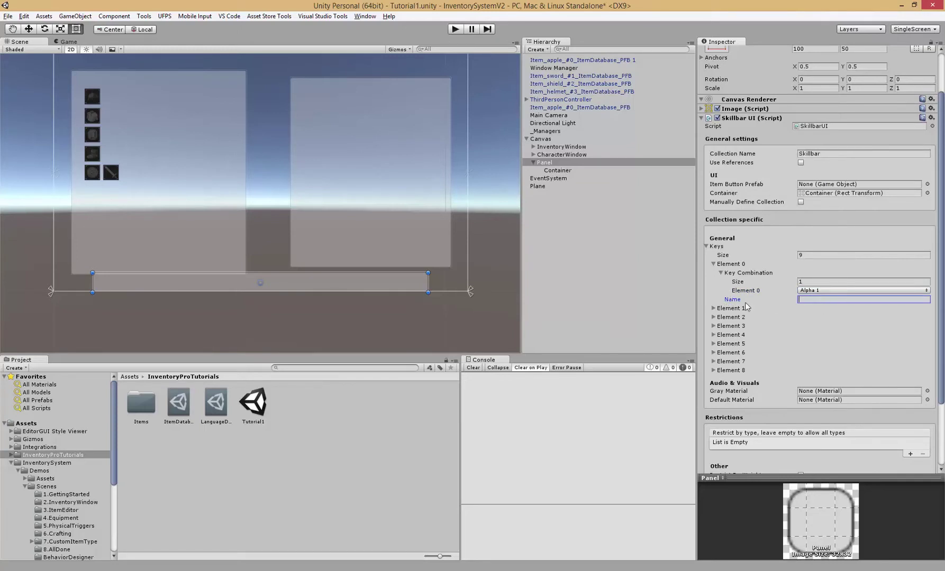
text(1)
Step: Give the second key a combination size of 1 and open its key choices
click(713, 309)
scroll(768, 264, down, 3)
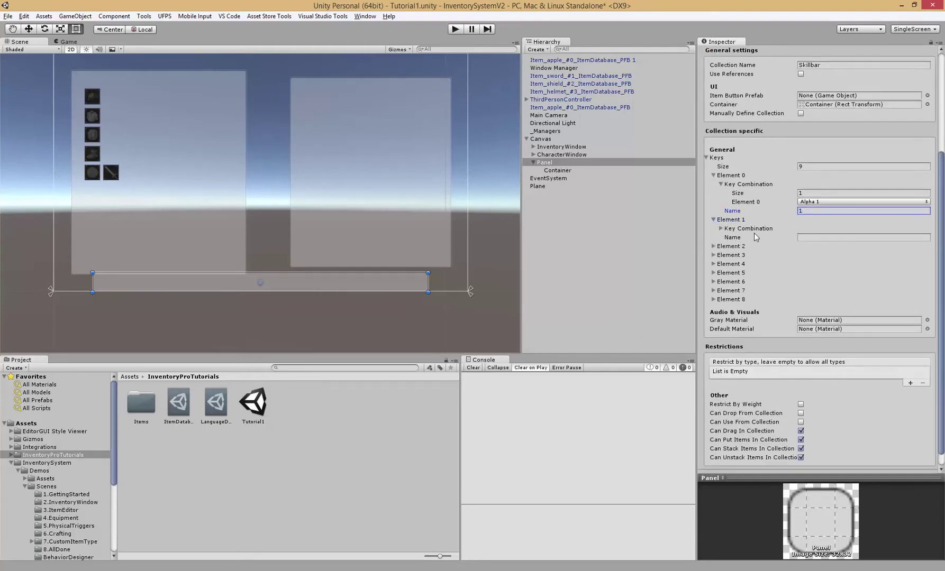
click(742, 230)
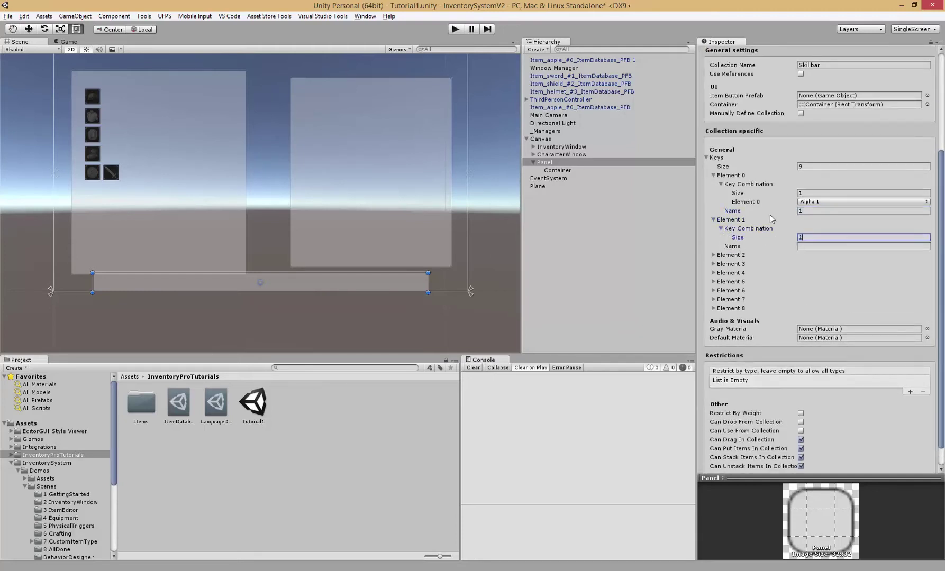
text(1)
key(Return)
click(807, 247)
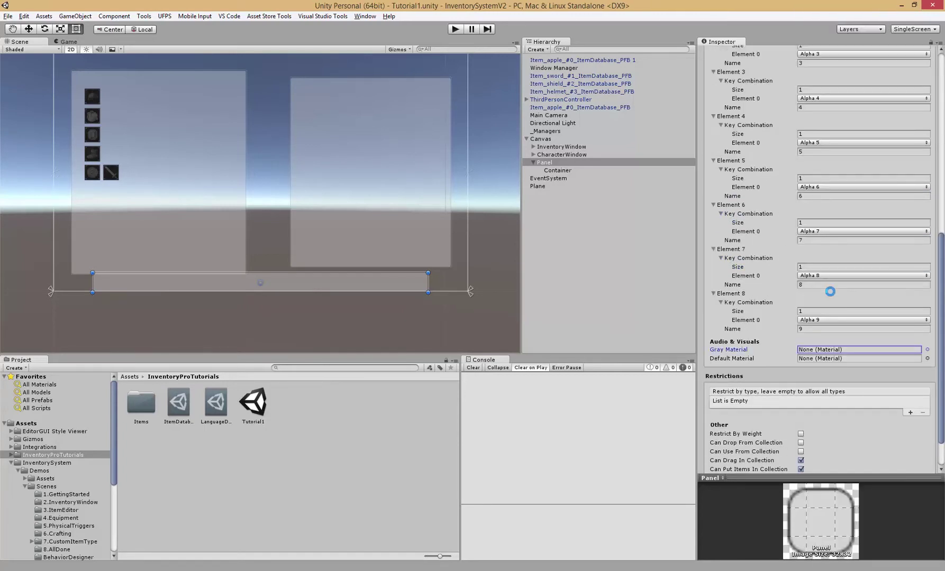
drag(942, 365, 937, 235)
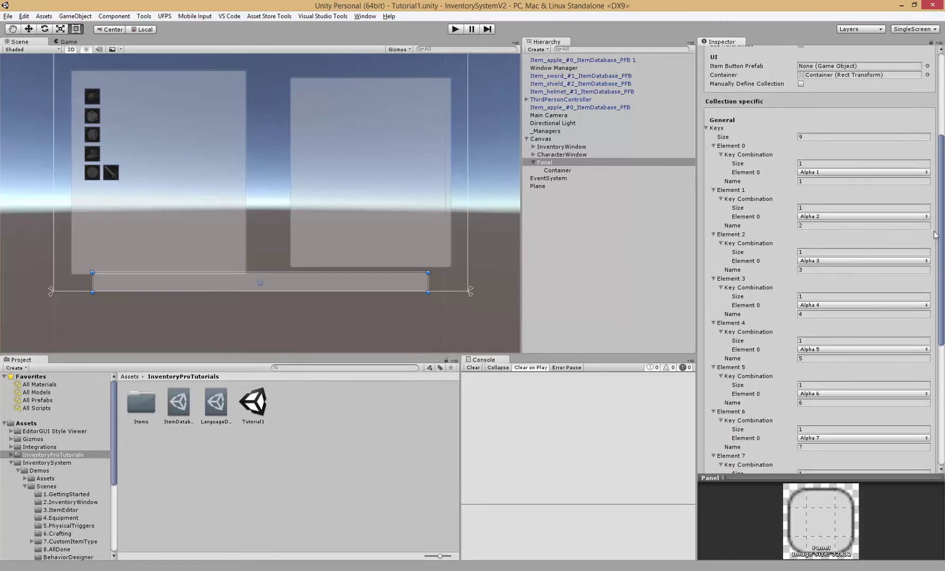
Step: Collapse the individual key elements and then the whole Keys list
click(714, 146)
click(715, 154)
click(717, 154)
click(713, 154)
click(713, 164)
click(714, 173)
click(713, 181)
click(706, 128)
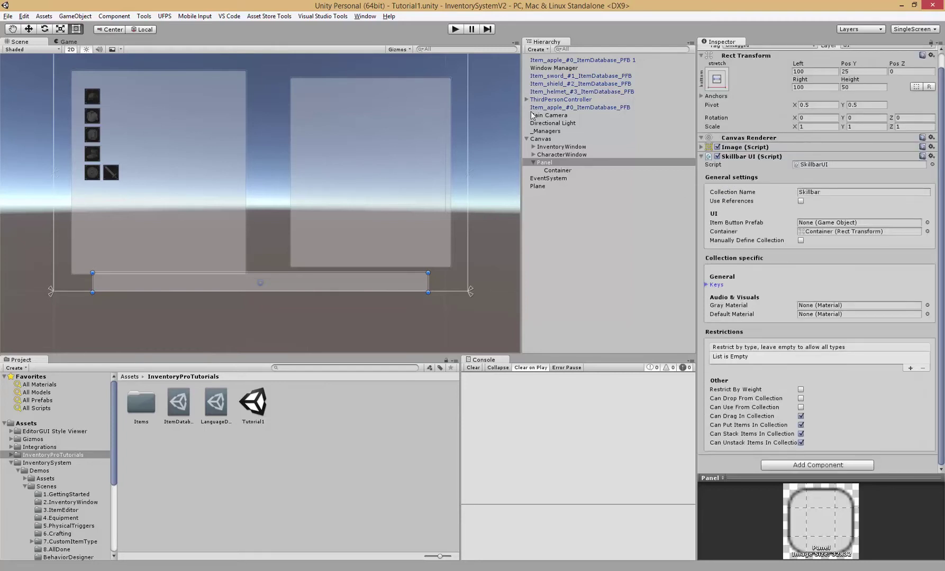
Step: Compare with the CharacterWindow and InventoryWindow Inventory UI settings, then return to the bar panel
click(559, 155)
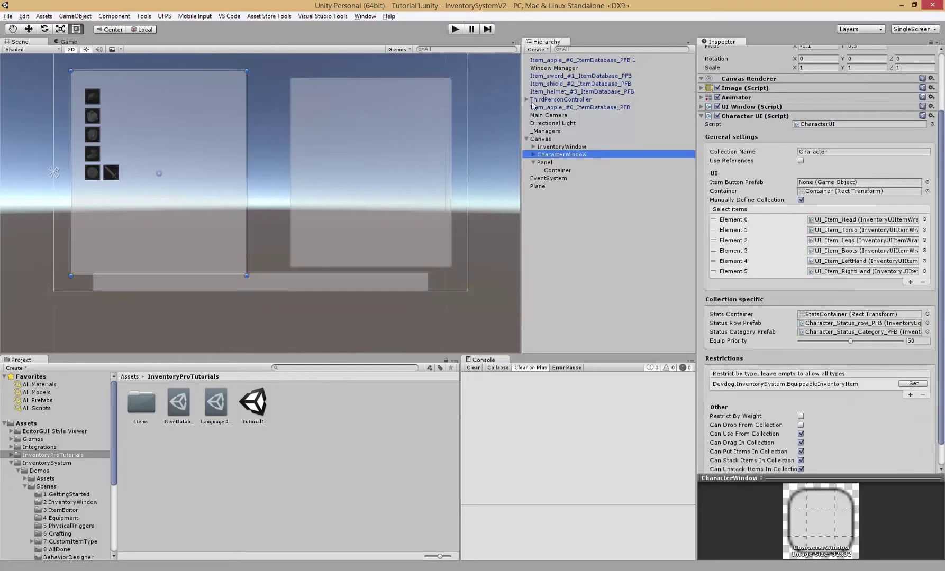
click(557, 148)
click(746, 192)
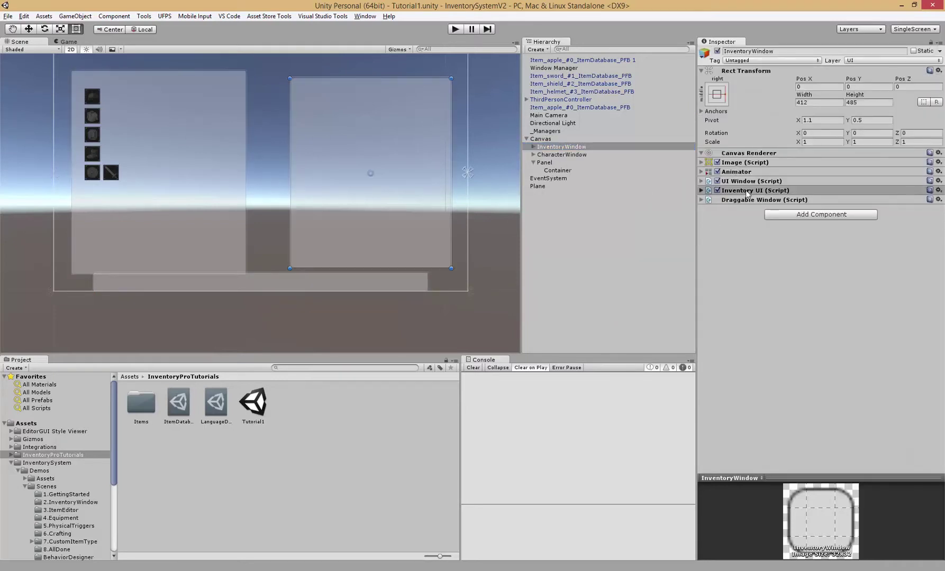
scroll(777, 318, down, 2)
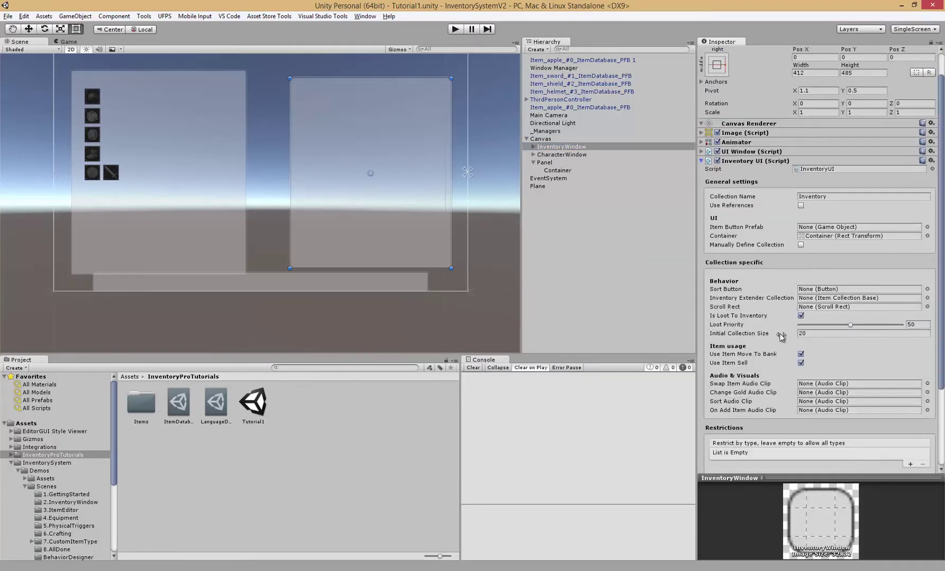
click(804, 334)
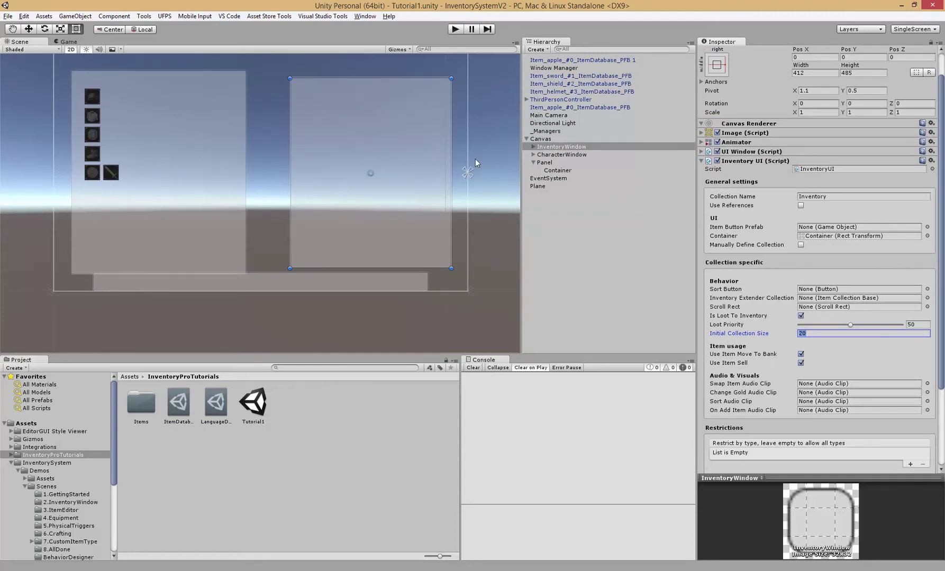
click(548, 162)
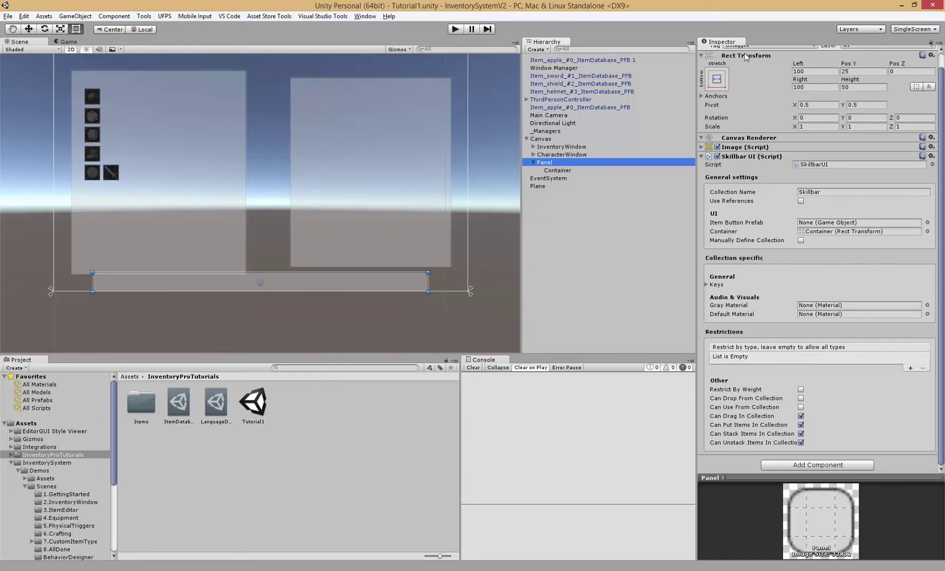
scroll(768, 54, up, 1)
Step: Rename the Panel to Skillbar and review, then collapse, its Keys list elements
click(768, 53)
text(Skillbar)
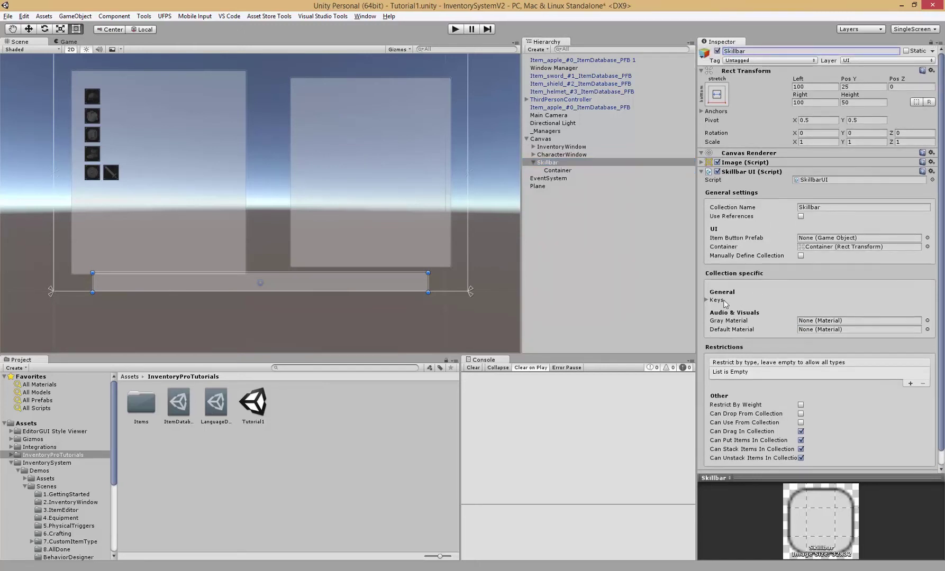
click(717, 300)
scroll(734, 288, down, 2)
click(713, 332)
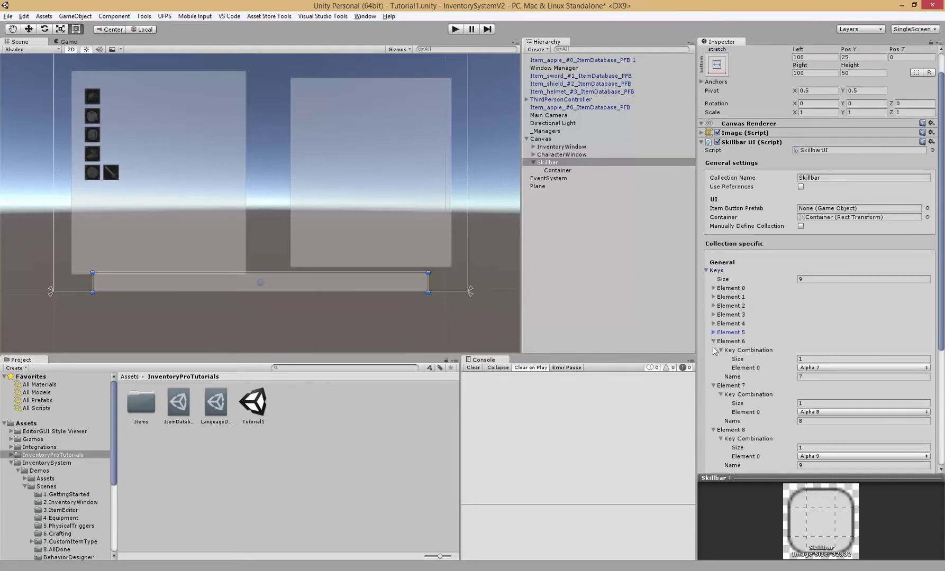
click(712, 342)
click(713, 350)
click(713, 359)
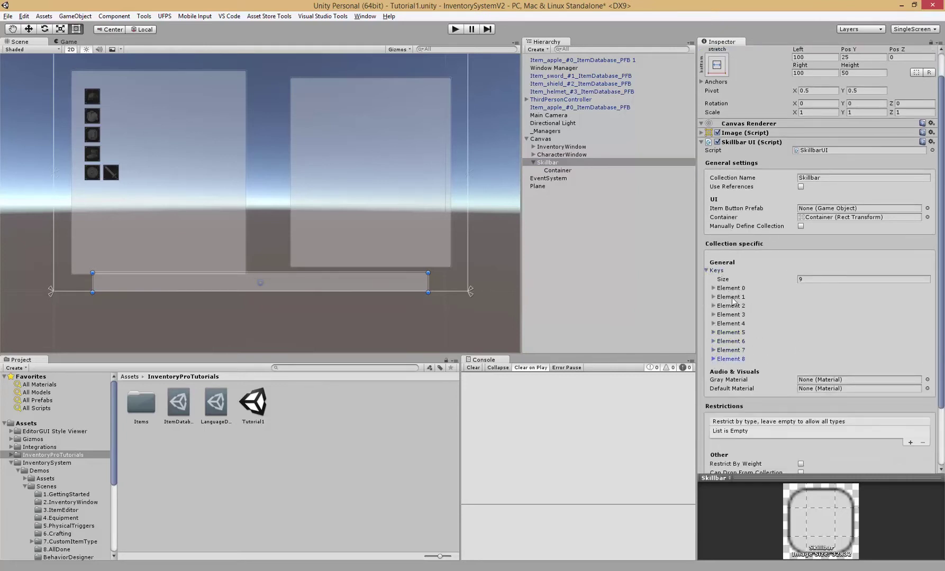
click(709, 271)
Step: Review the Gray Material, Default Material, Item Button Prefab and Use References settings
click(719, 309)
click(731, 315)
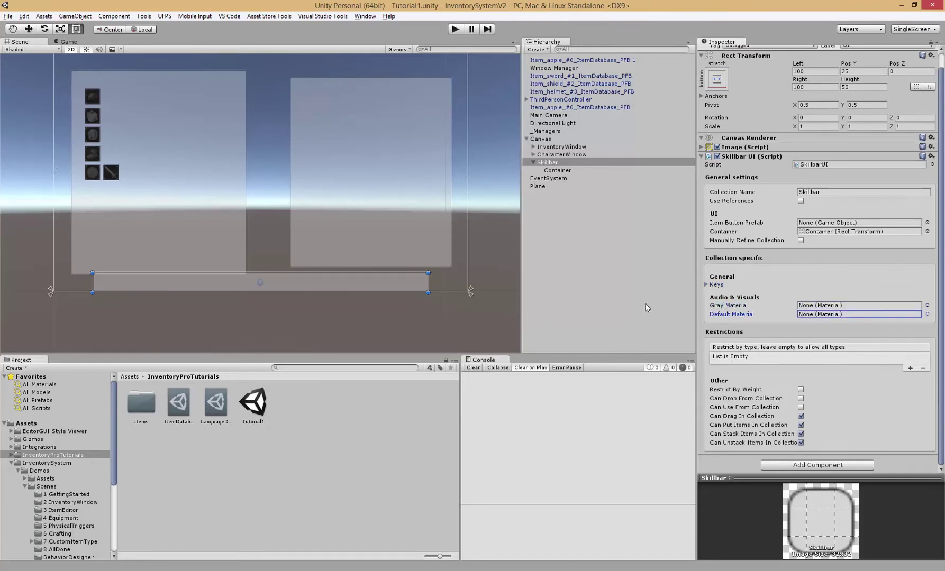
click(733, 222)
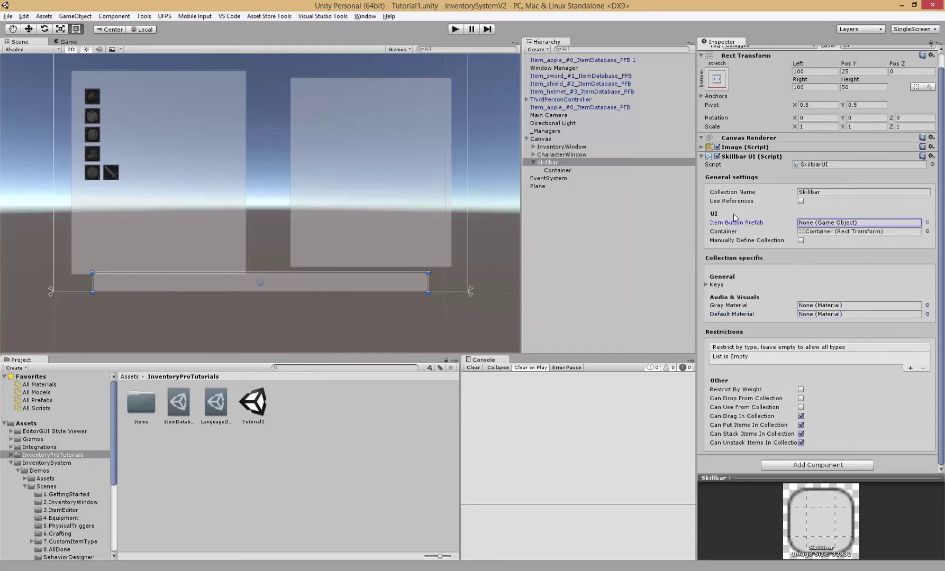
click(714, 201)
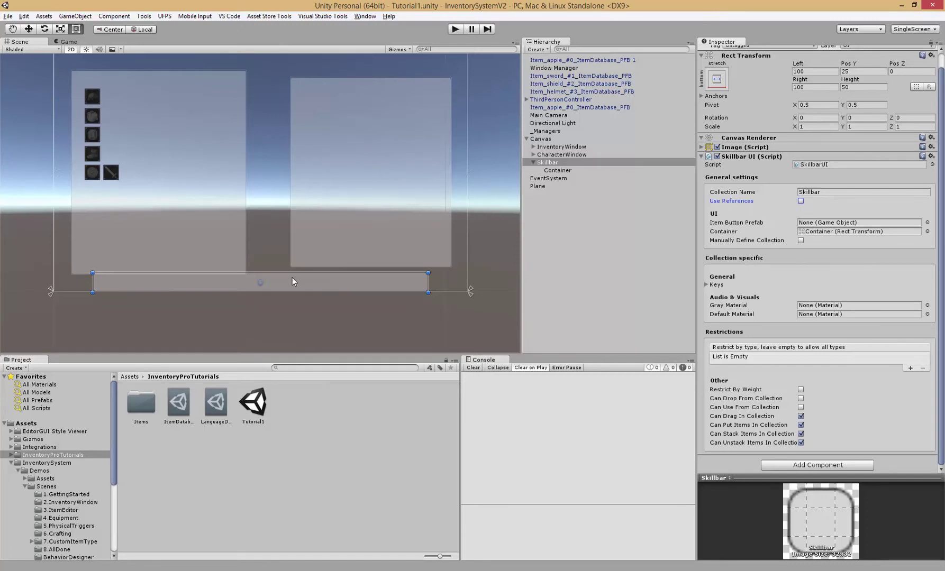
Step: Enable Use References on the Skillbar UI and check the Item Button Prefab and Container slots
click(801, 201)
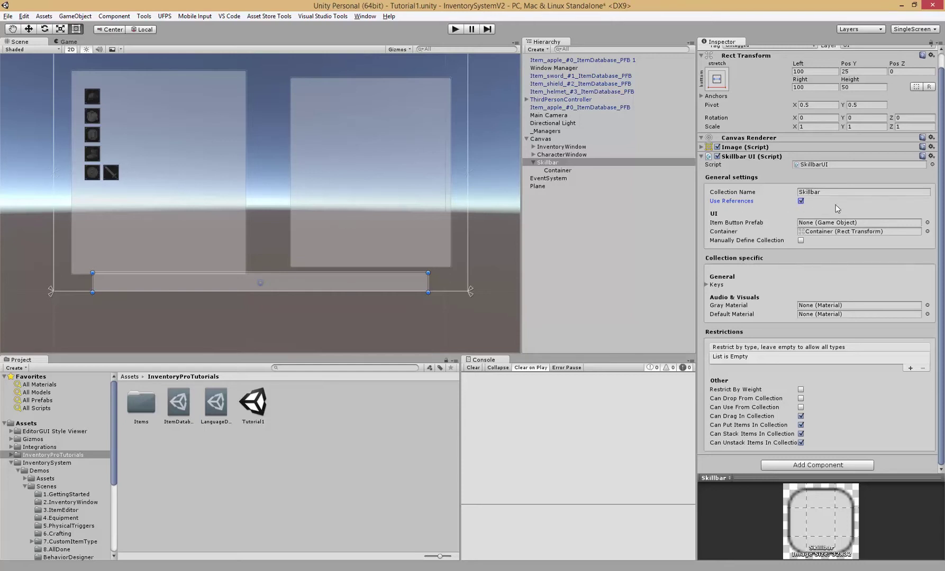
click(739, 222)
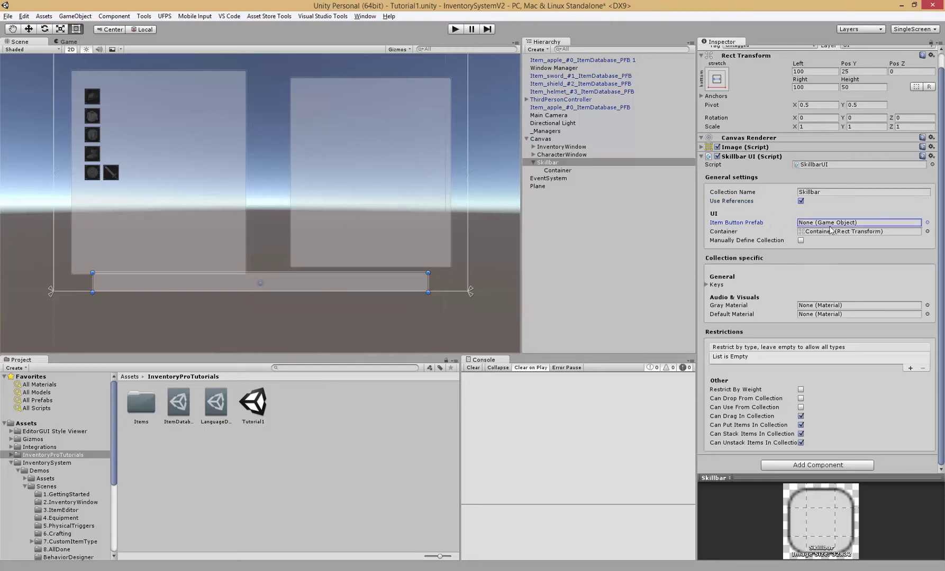
click(804, 232)
click(727, 224)
scroll(53, 457, down, 4)
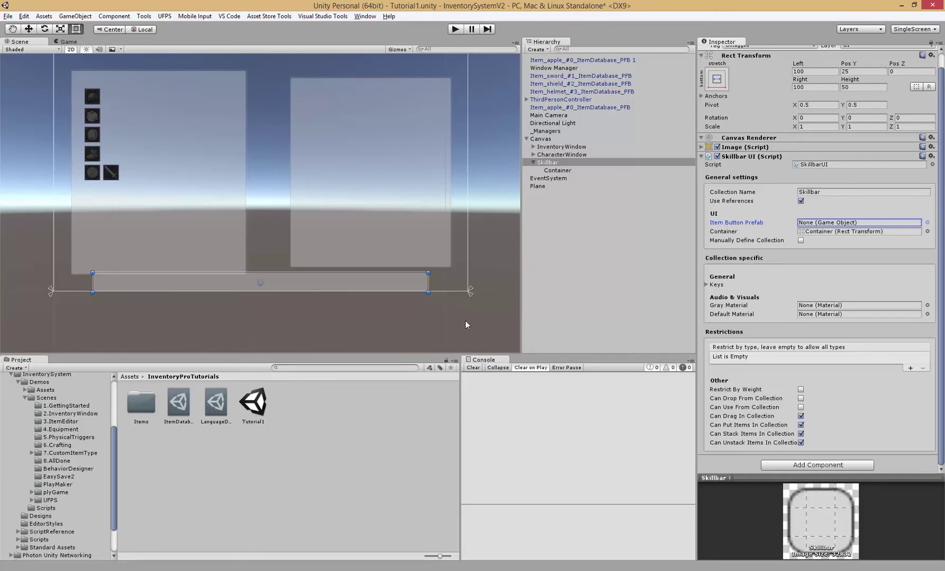
Step: Browse the Project panel to InventorySystem/Demos/Assets/UI/UI_Prefabs
click(25, 389)
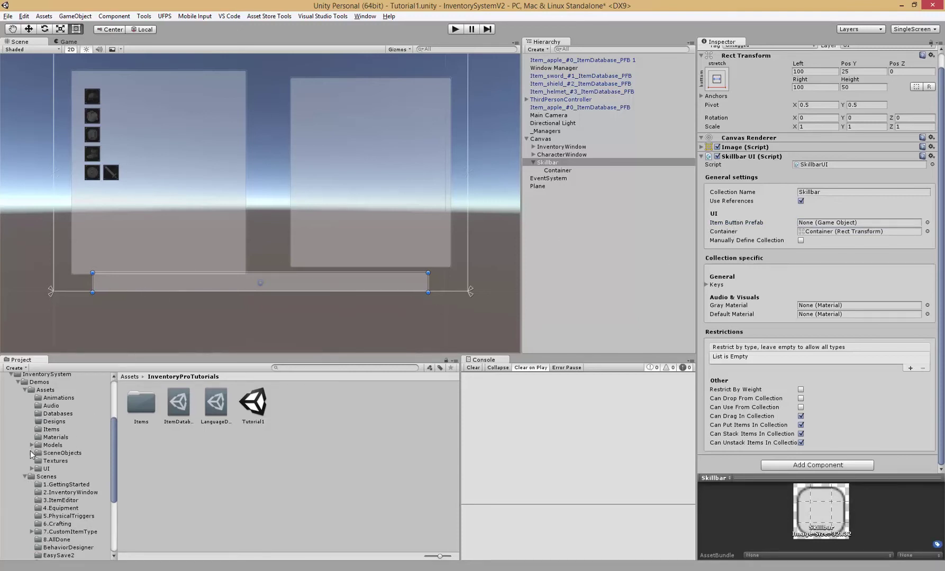
click(57, 429)
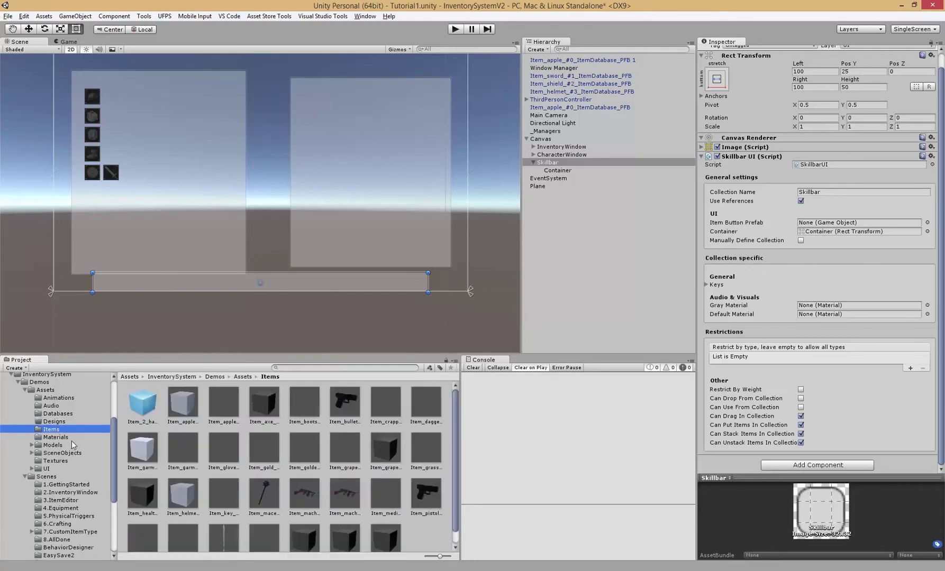
click(71, 438)
key(Down)
key(Down)
key(Down)
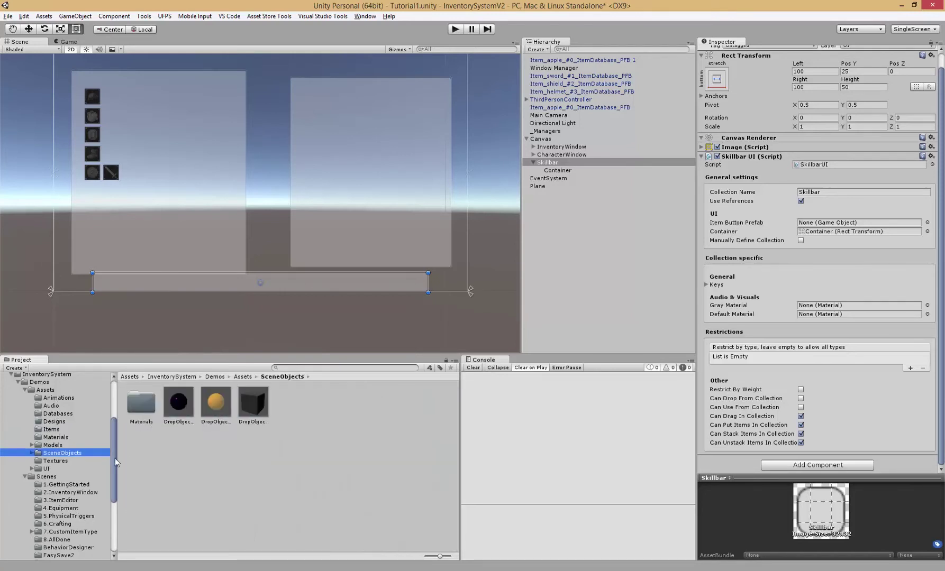
key(Down)
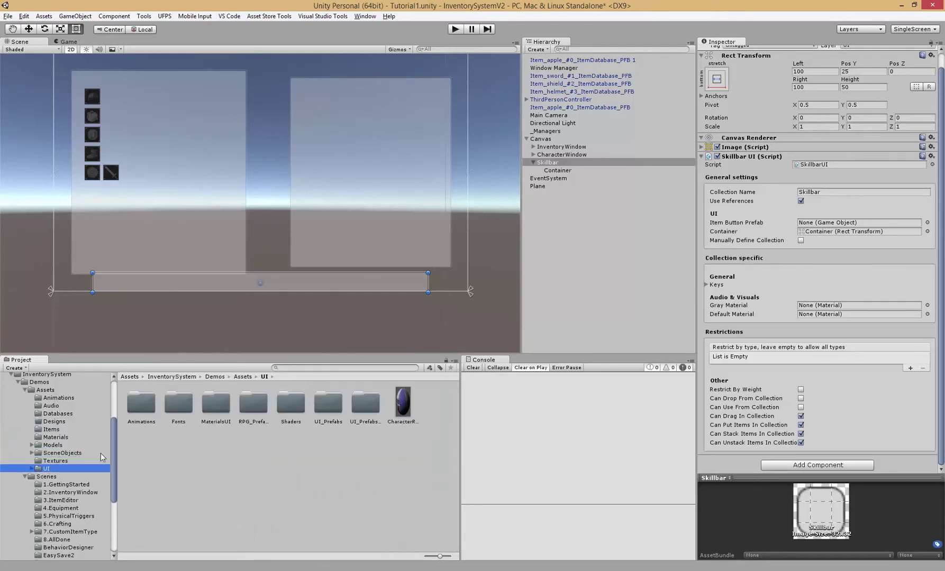
key(Right)
scroll(74, 450, down, 3)
click(66, 458)
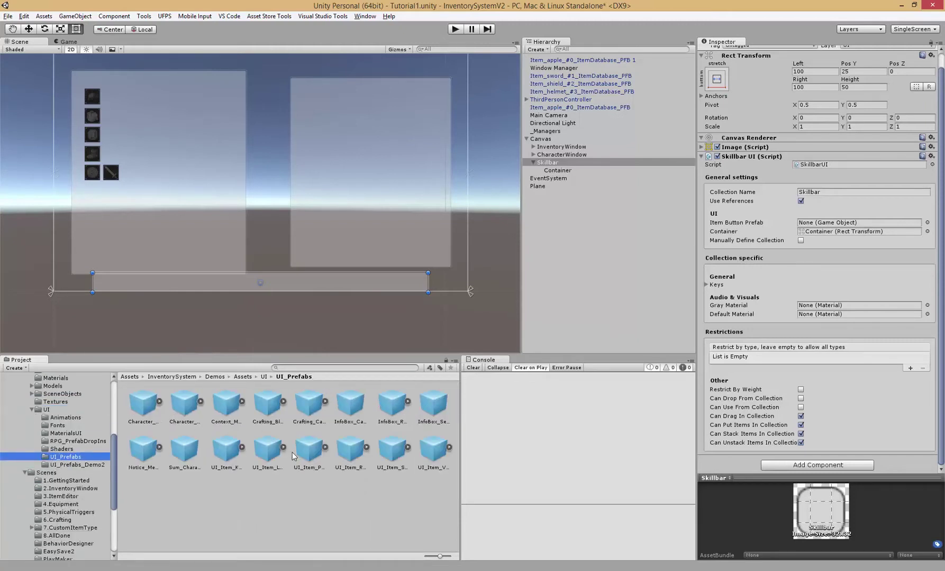
Step: Compare the item prefabs: UI_Item_Loot_PFB, UI_Item_Vendor_PFB, UI_Item_Static_PFB and UI_Item_PFB
click(266, 452)
key(Left)
key(Left)
key(Left)
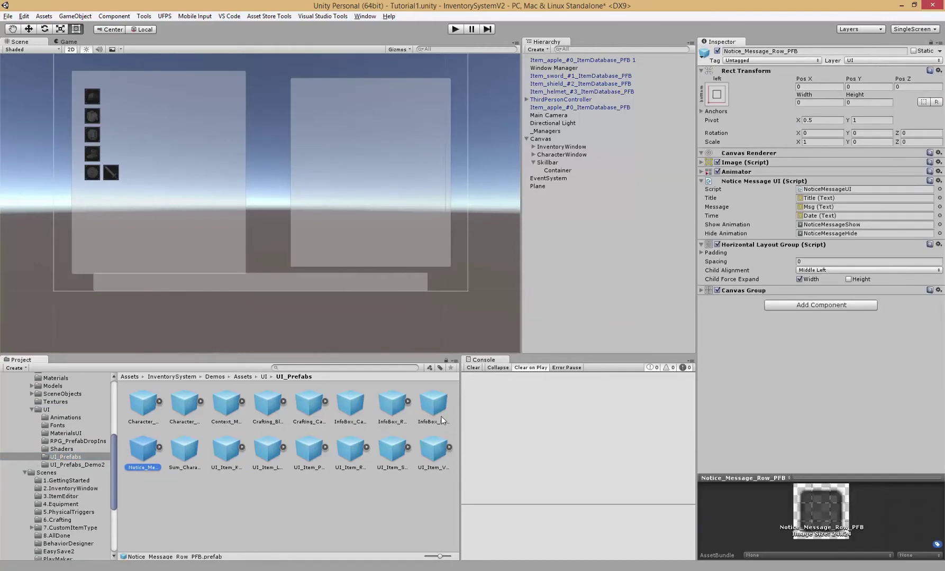
click(434, 451)
click(385, 454)
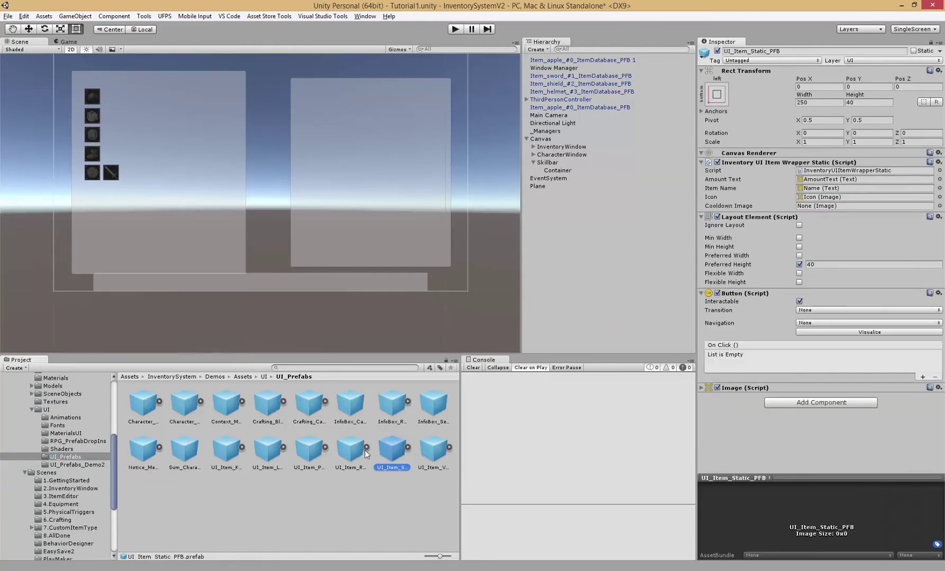
click(338, 454)
click(309, 452)
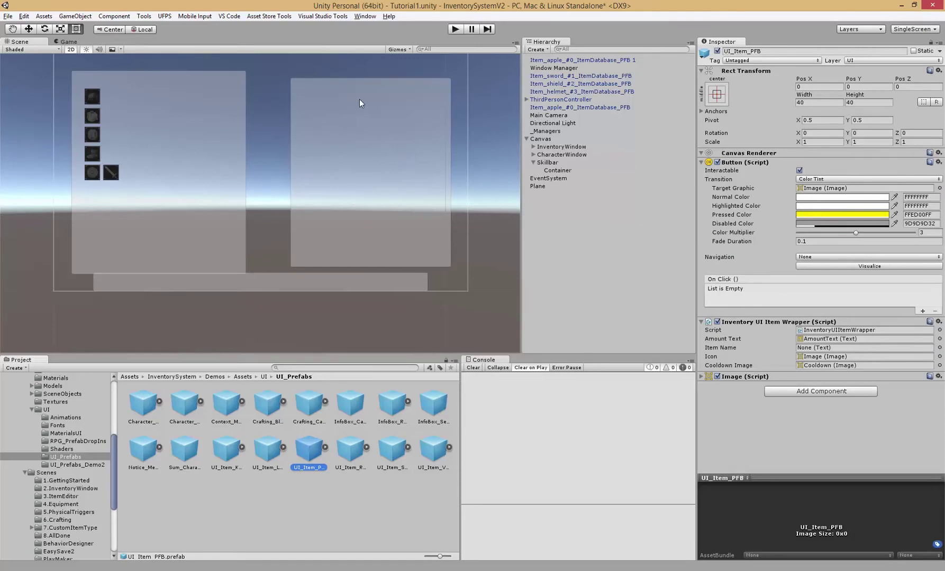
click(268, 456)
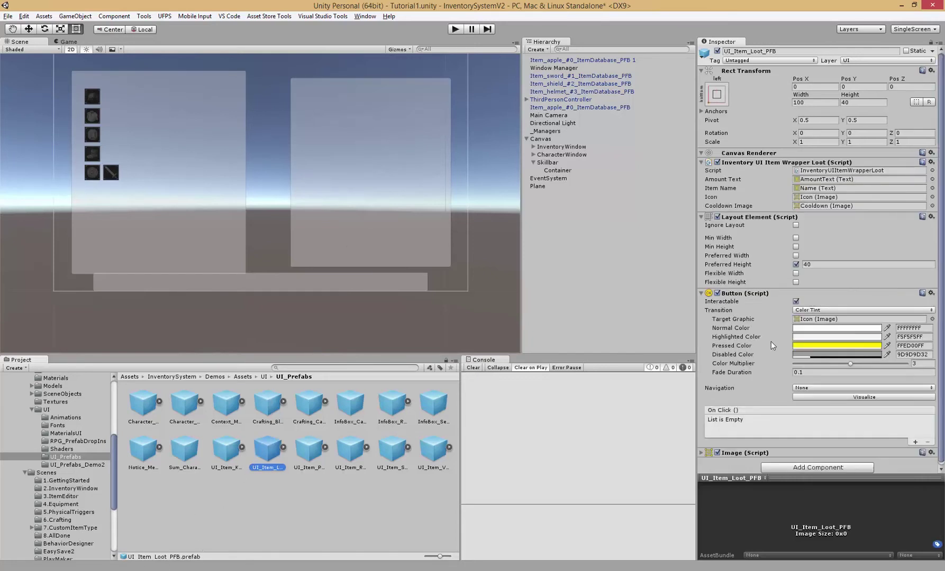
Step: Place a UI_Item_Loot_PFB instance in the scene under Skillbar and frame it
drag(271, 456, 270, 111)
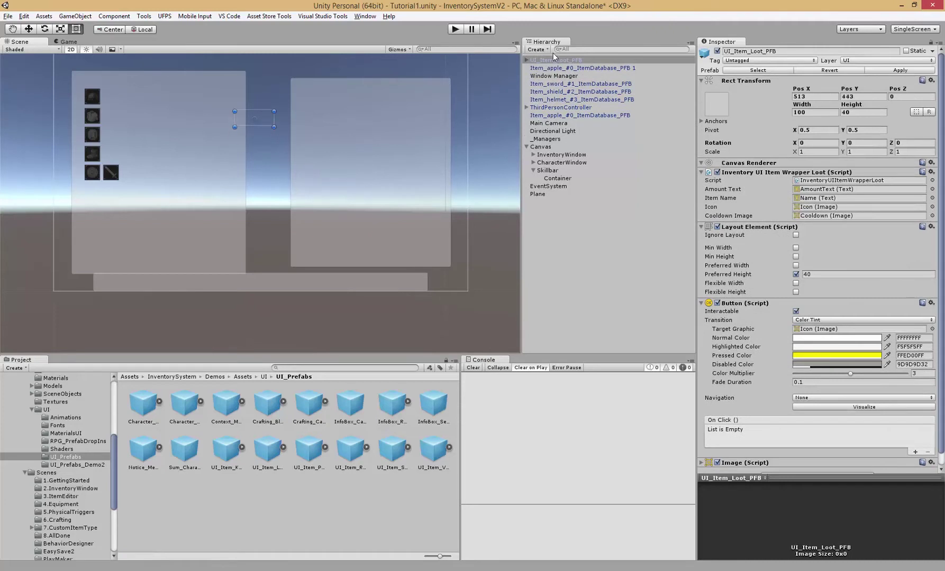
drag(554, 60, 547, 171)
scroll(278, 103, up, 3)
scroll(278, 106, up, 2)
drag(198, 207, 93, 209)
scroll(238, 210, up, 1)
middle_drag(116, 208, 219, 170)
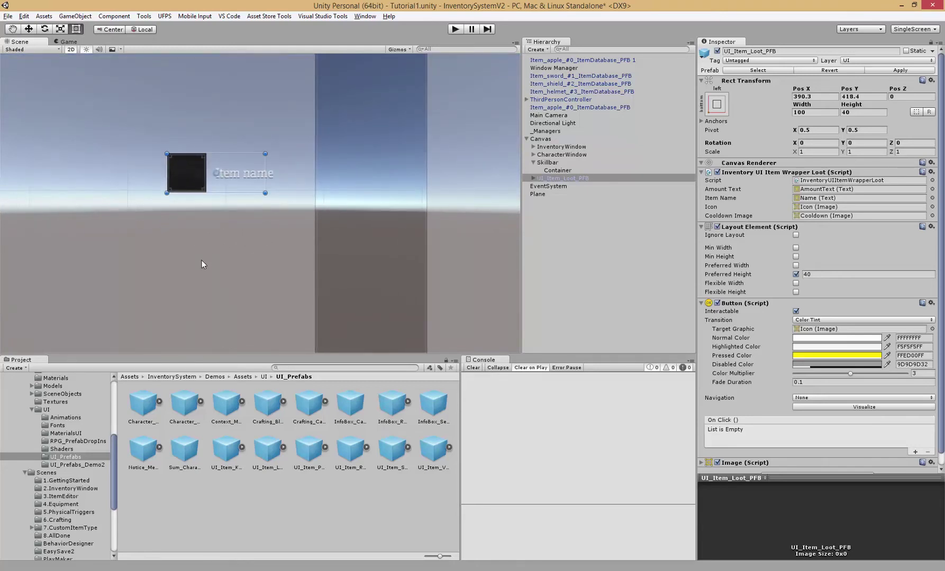
Step: Delete the UI_Item_Loot_PFB instance and place a UI_Item_KeyTrigger_PFB instance under Canvas to inspect it
key(Delete)
click(189, 453)
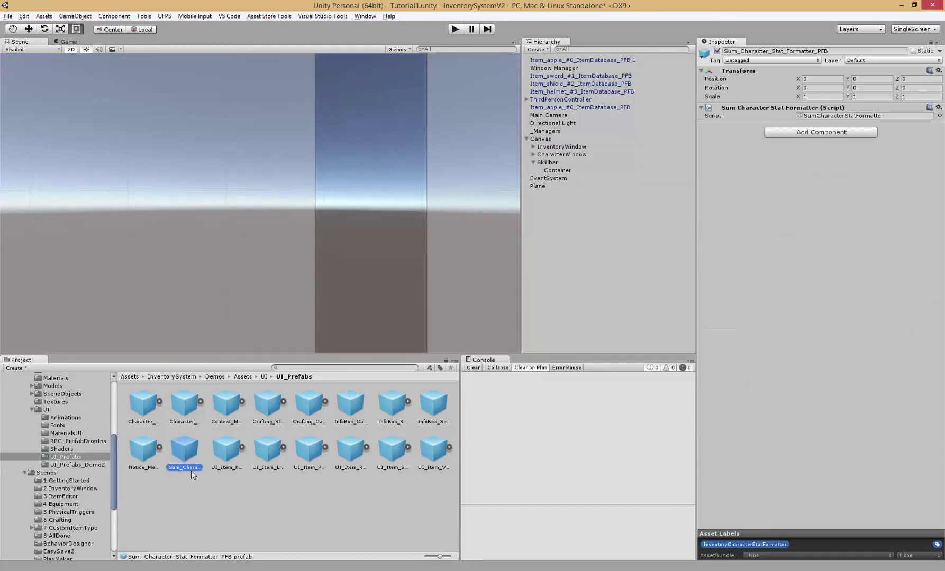
click(223, 450)
drag(236, 449, 230, 185)
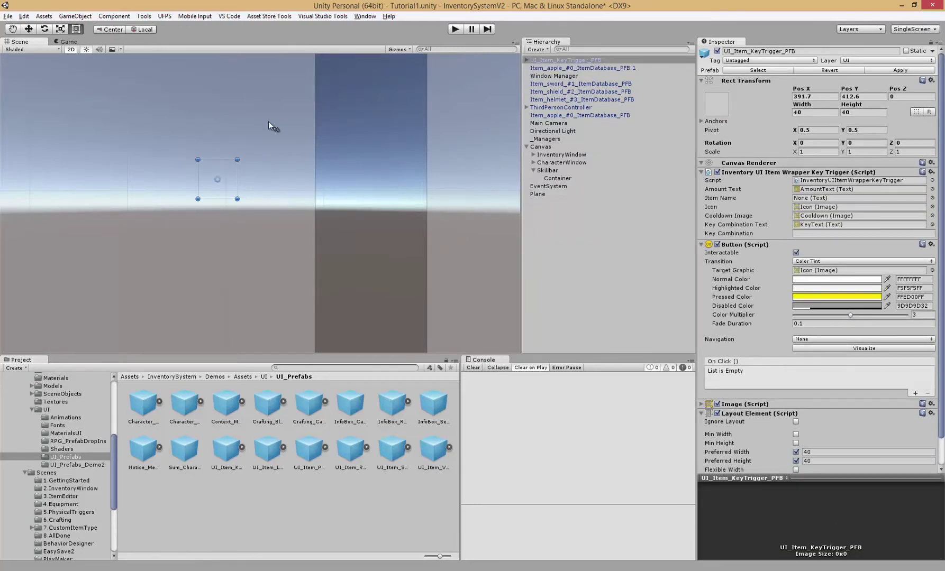
middle_drag(180, 235, 154, 238)
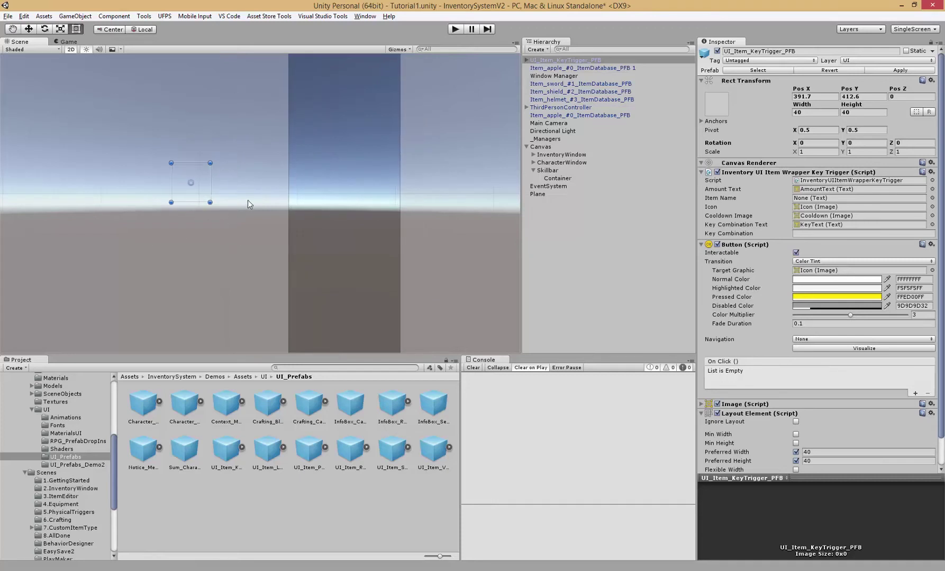
middle_drag(212, 169, 200, 187)
click(185, 189)
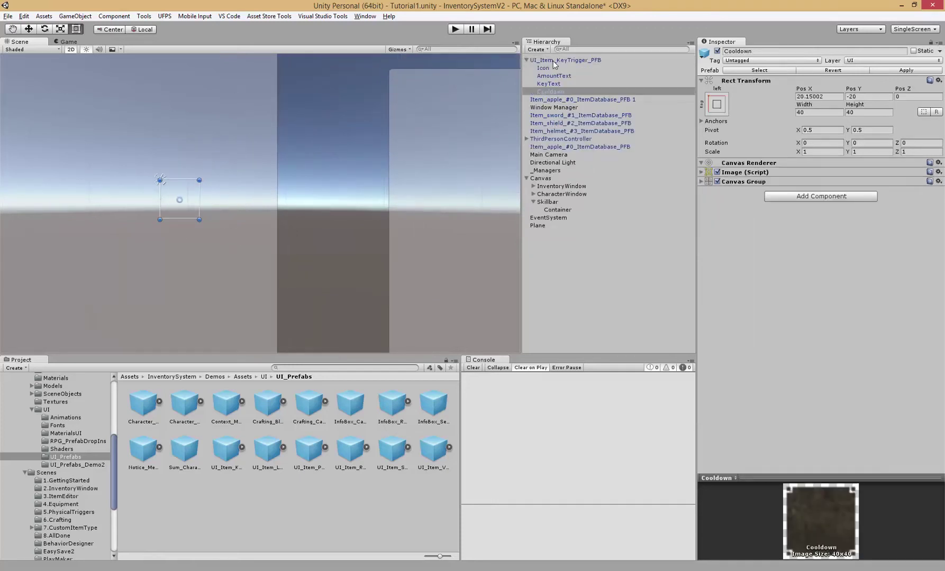
click(526, 60)
drag(561, 59, 552, 146)
middle_drag(253, 201, 268, 201)
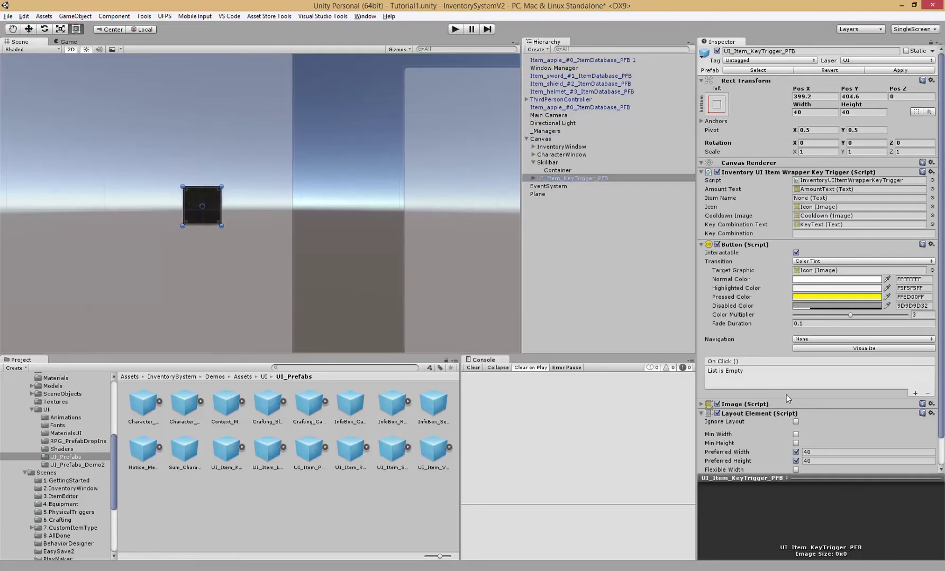
scroll(776, 392, down, 2)
middle_drag(97, 169, 103, 151)
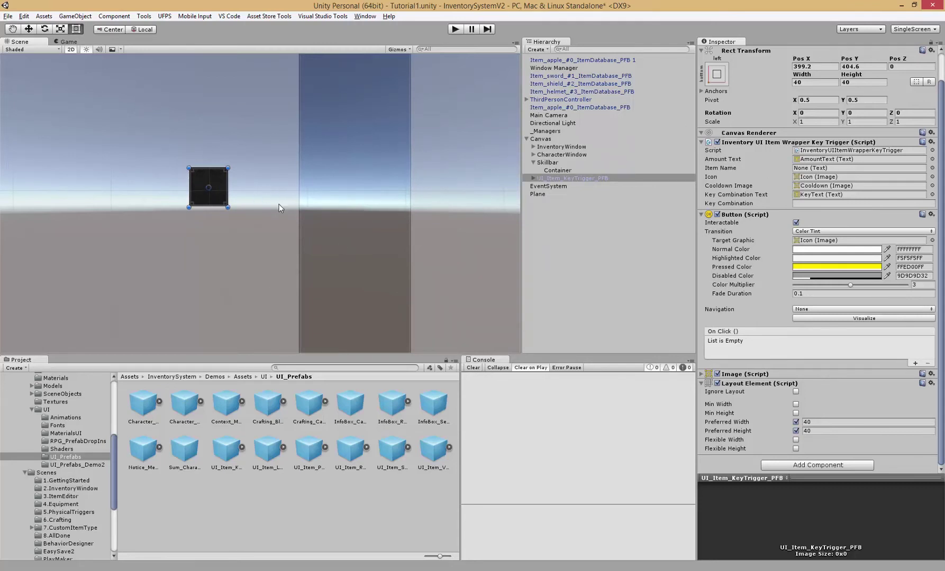
Step: Swap the key trigger instance for a Sum_Character_Stat_Formatter_PFB under Skillbar, then delete it
key(Delete)
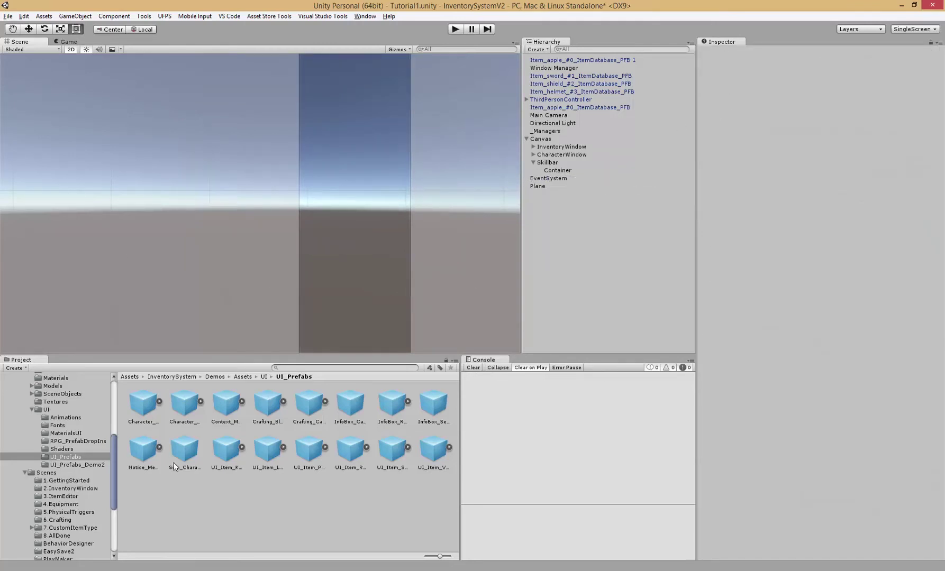
click(183, 453)
drag(183, 452, 547, 140)
scroll(338, 275, up, 4)
right_drag(358, 258, 281, 211)
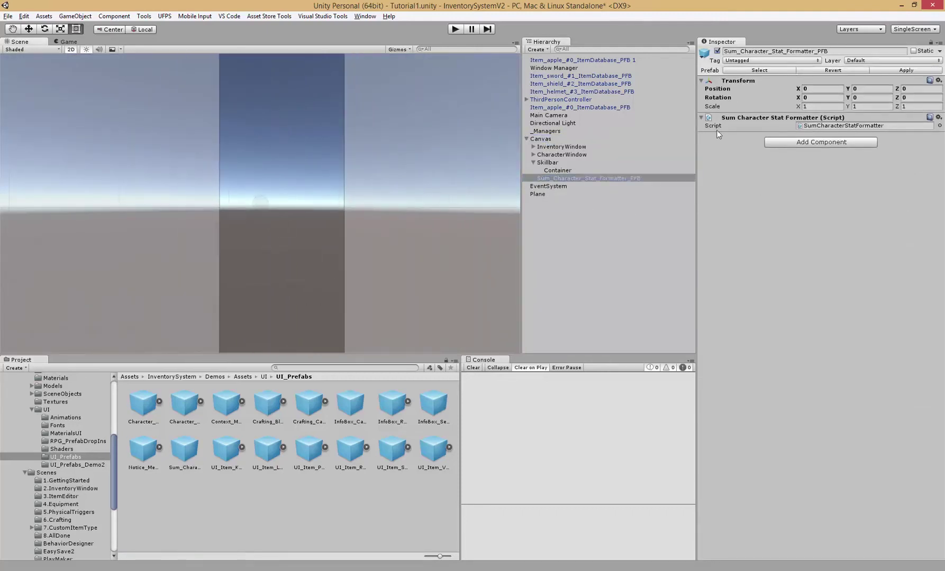
click(554, 178)
key(Delete)
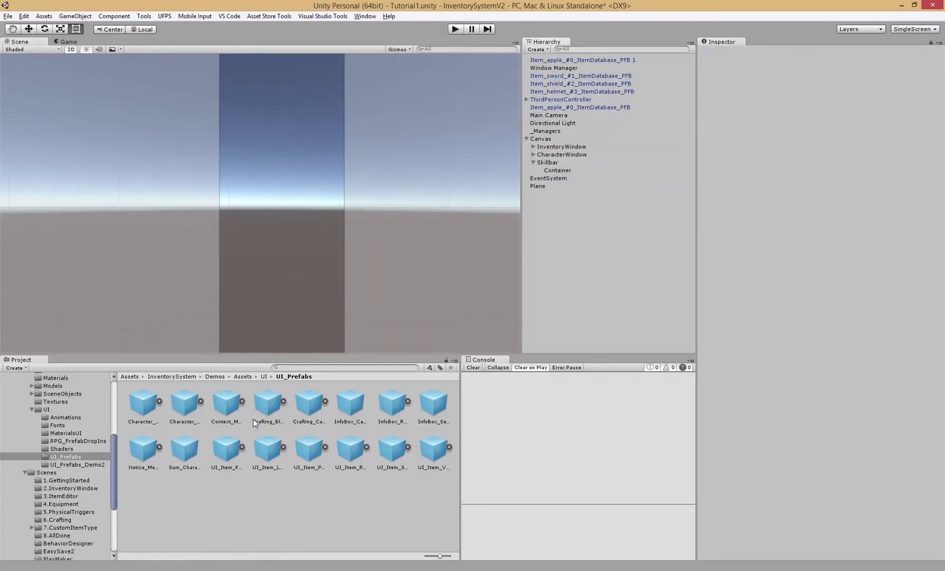
Step: Place a test UI_Item_Reference_Sum_PFB instance, inspect its children, then delete it
click(226, 451)
click(180, 452)
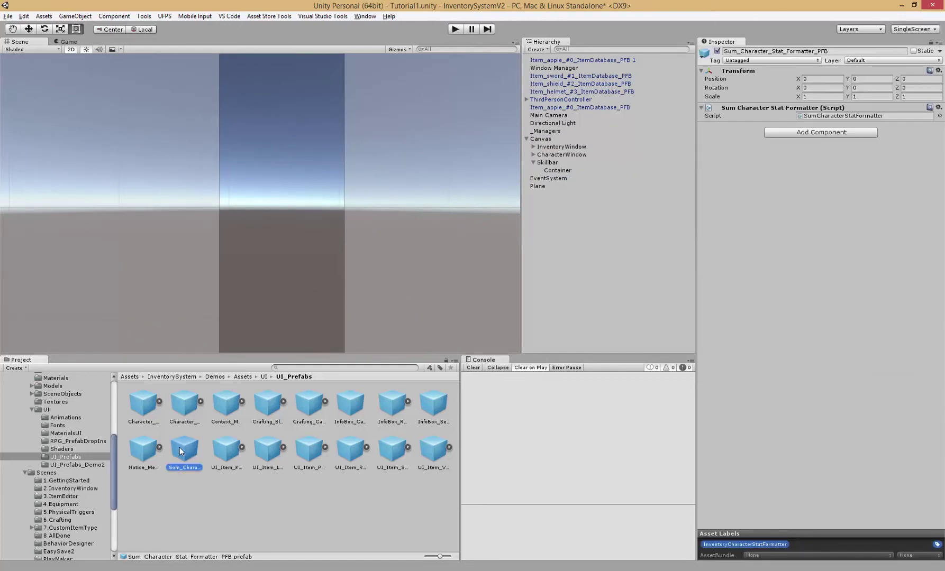
key(Right)
key(Right)
key(Right)
key(Right)
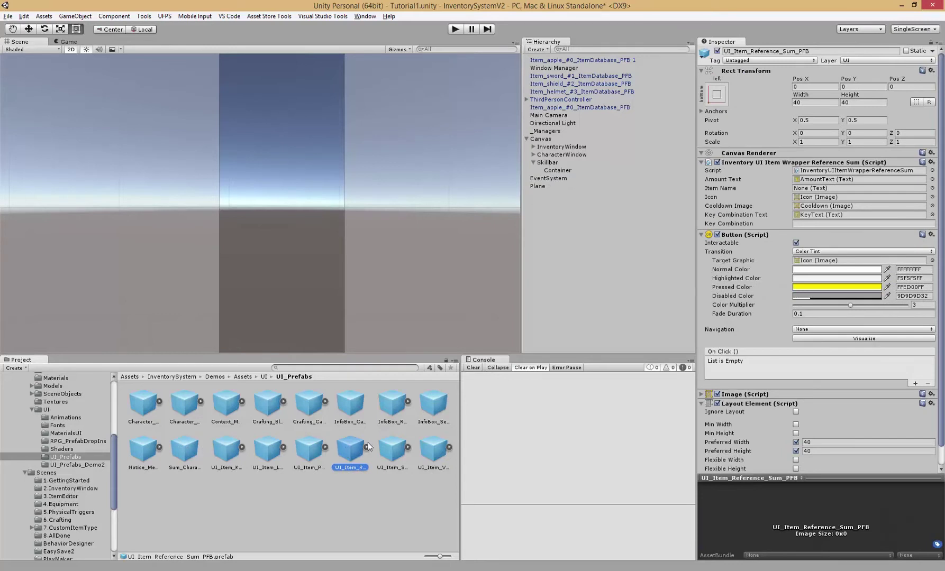
drag(348, 450, 548, 179)
drag(228, 244, 168, 248)
middle_drag(145, 204, 183, 204)
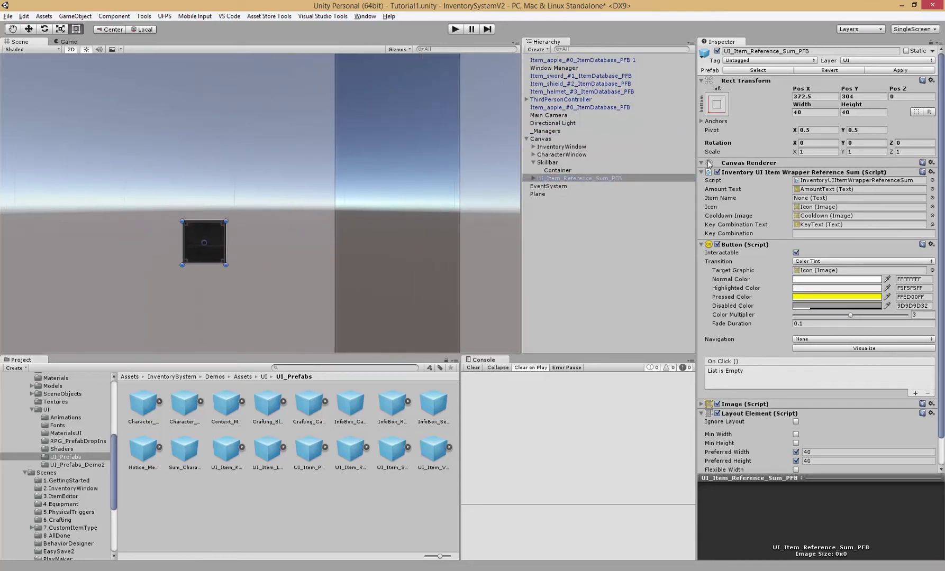
click(532, 181)
click(533, 178)
scroll(269, 152, down, 6)
middle_drag(270, 152, 283, 120)
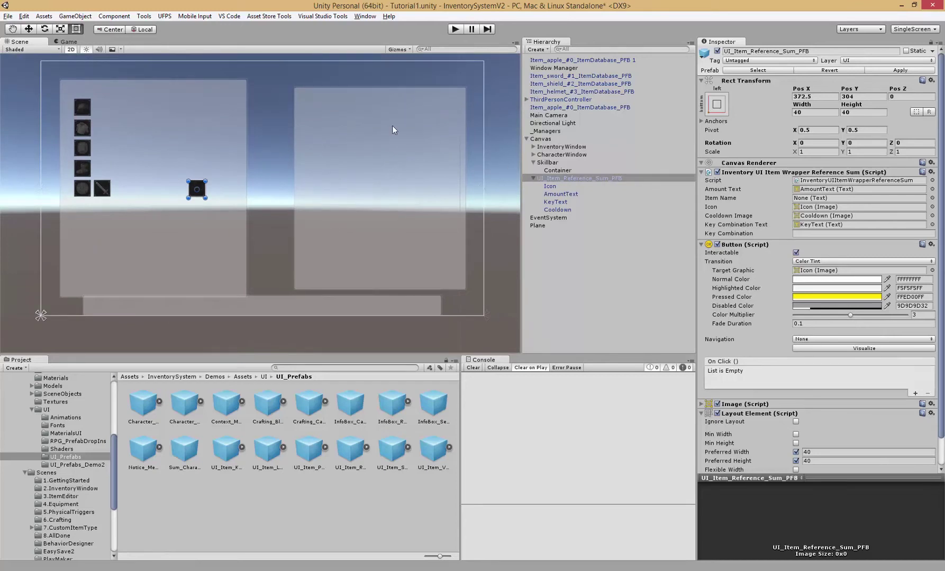
key(Delete)
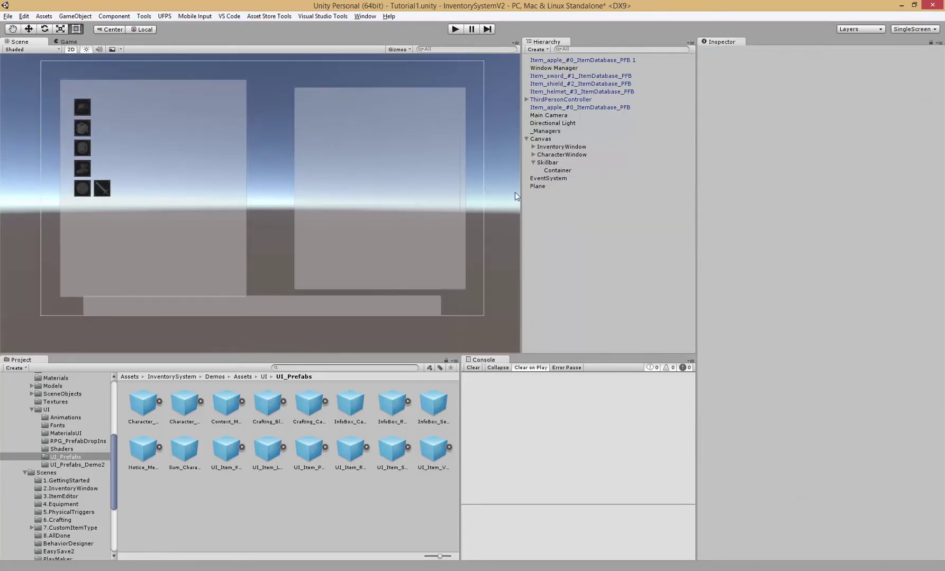
Step: Assign UI_Item_Reference_Sum_PFB as the Skillbar's Item Button Prefab and save the scene
click(538, 164)
scroll(724, 235, down, 1)
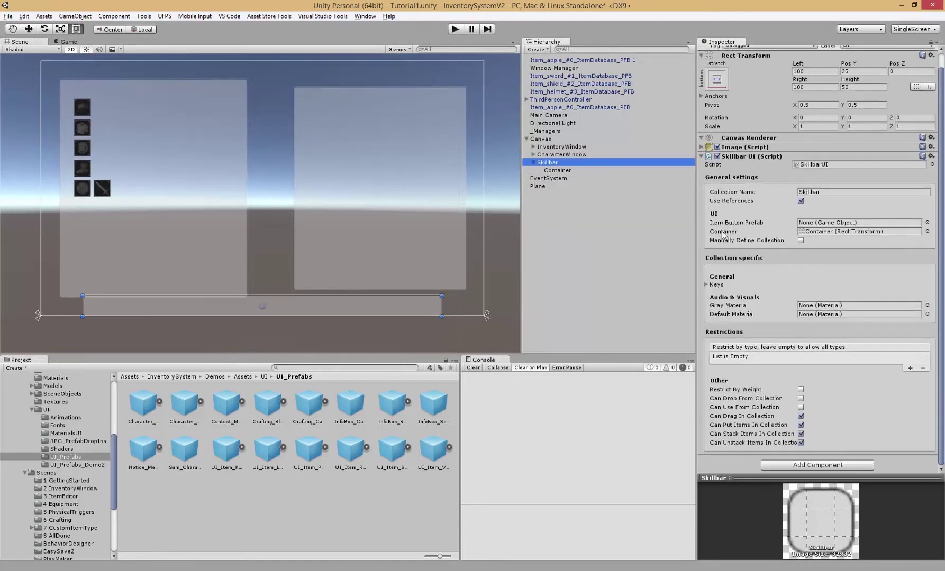
click(724, 235)
click(351, 454)
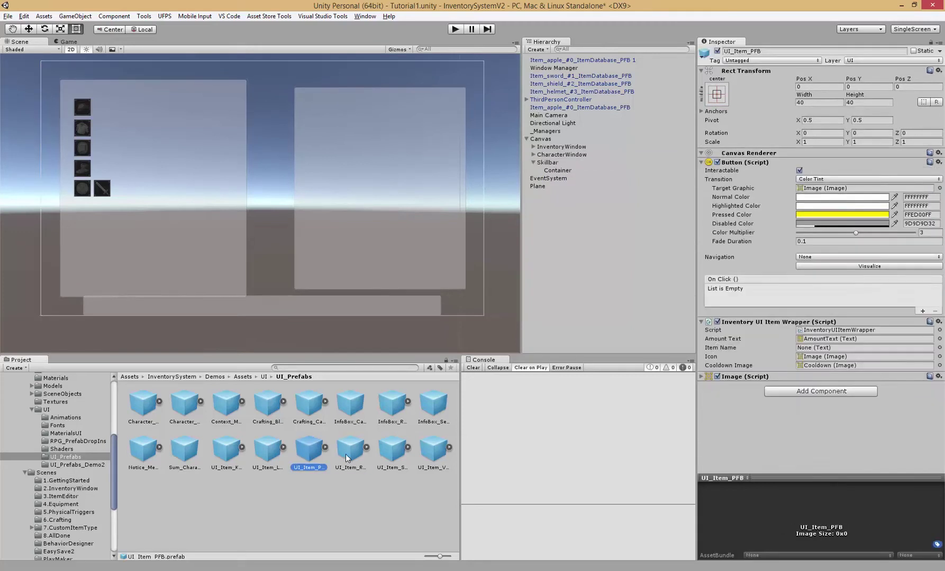
click(555, 163)
drag(349, 452, 828, 239)
scroll(859, 238, down, 1)
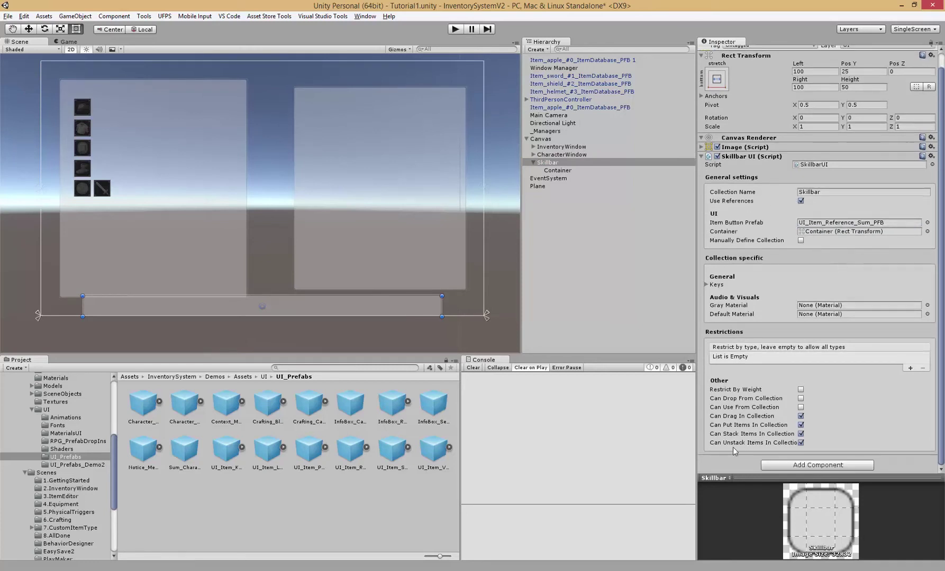
key(ctrl+s)
Step: Set the Skillbar's Default and Gray materials to DefaultIconMaterial and GrayIconMaterial from MaterialsUI, and save
click(719, 307)
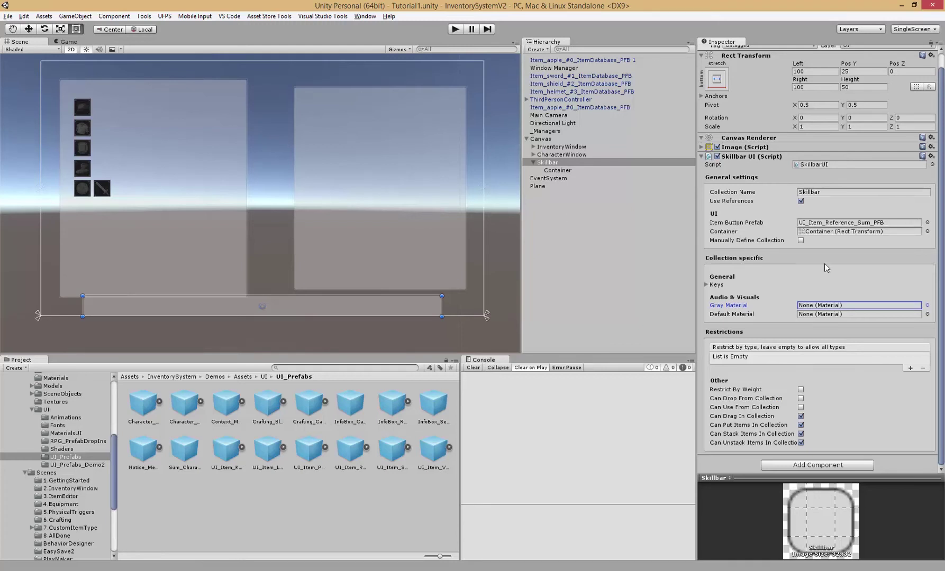
click(715, 314)
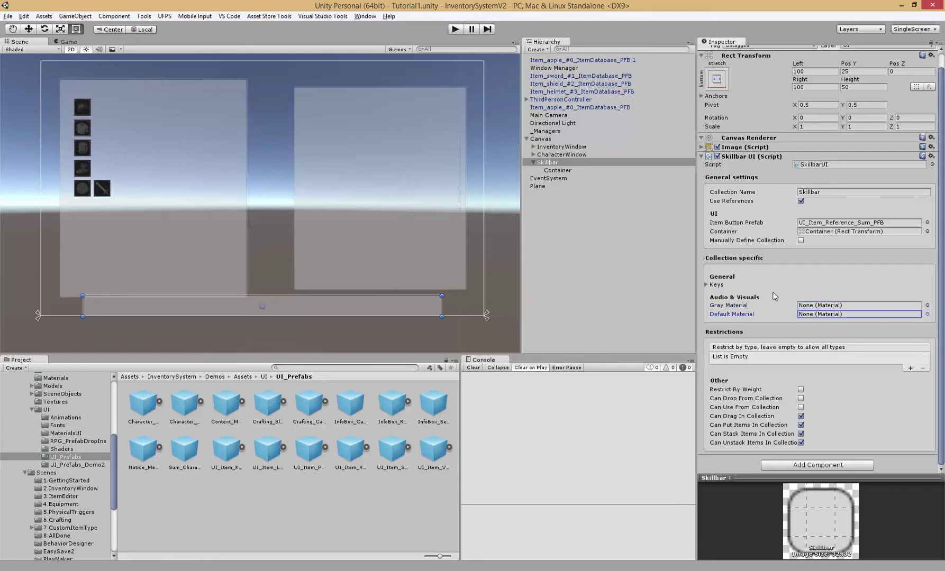
click(926, 315)
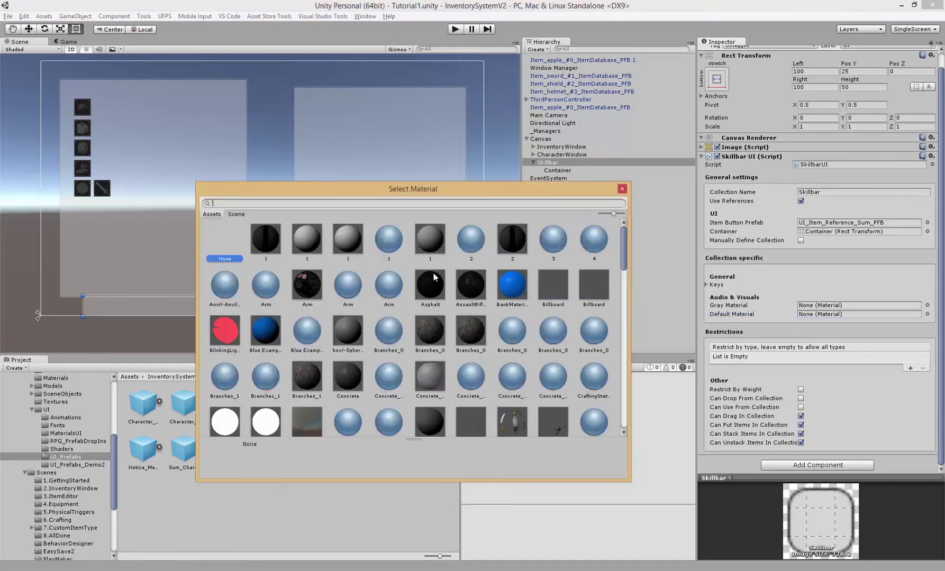
click(154, 475)
scroll(69, 466, up, 2)
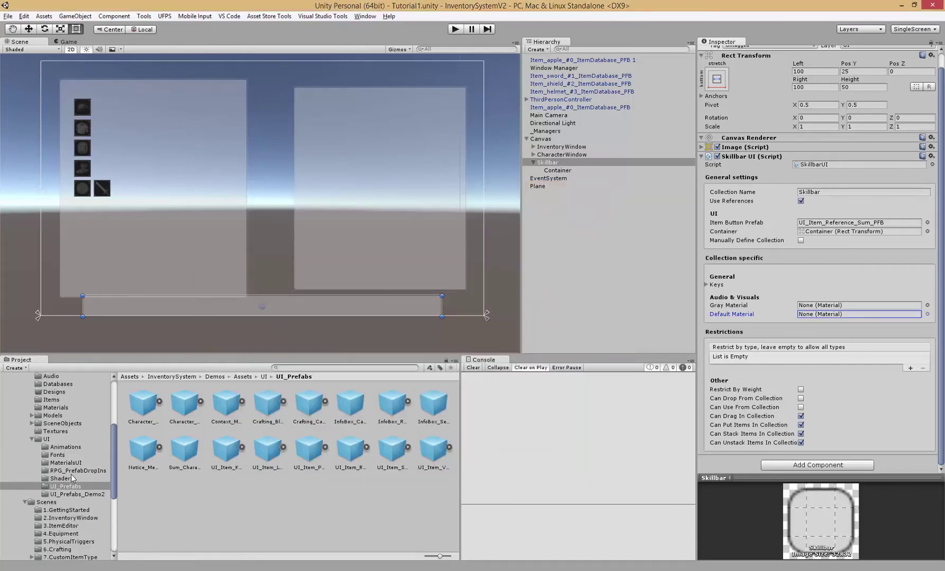
click(66, 463)
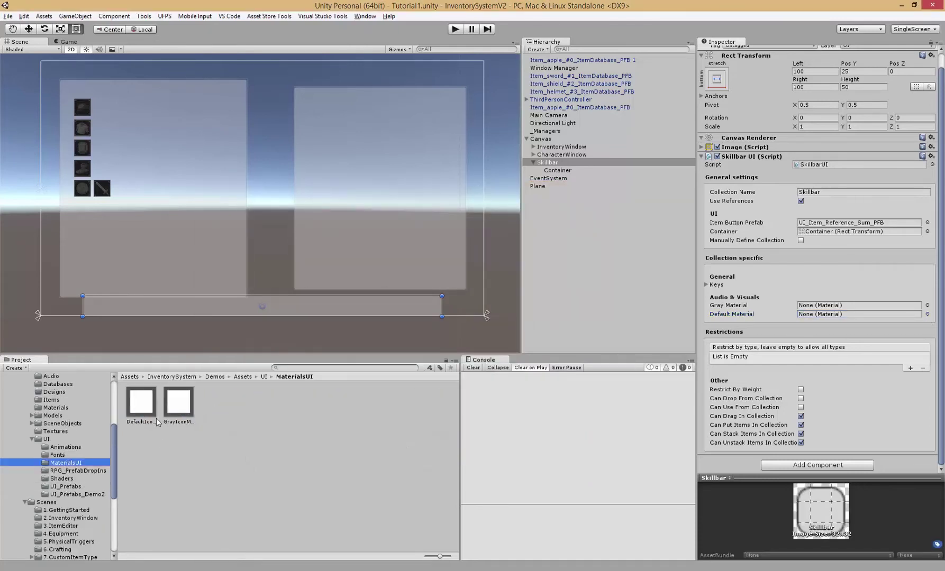
drag(151, 419, 857, 314)
drag(178, 402, 857, 305)
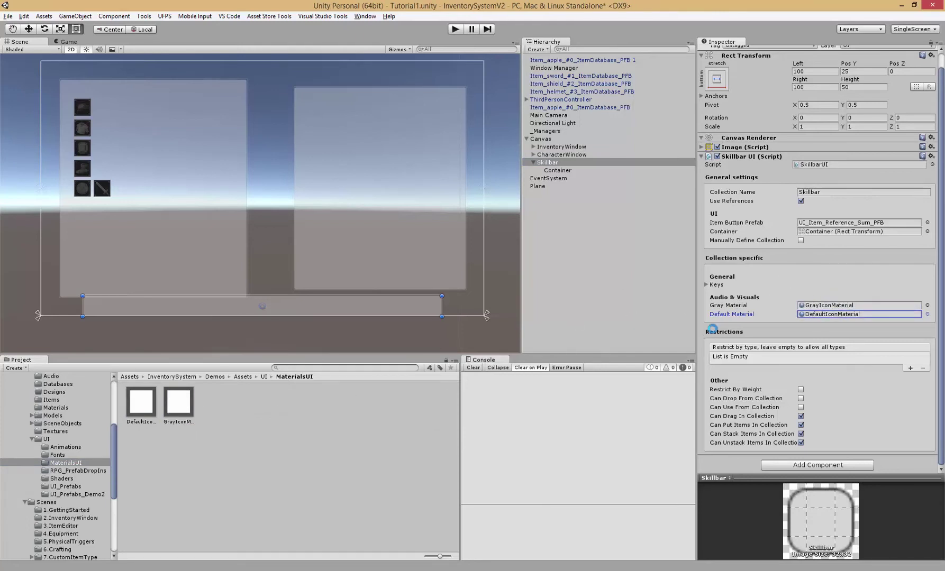
key(ctrl+s)
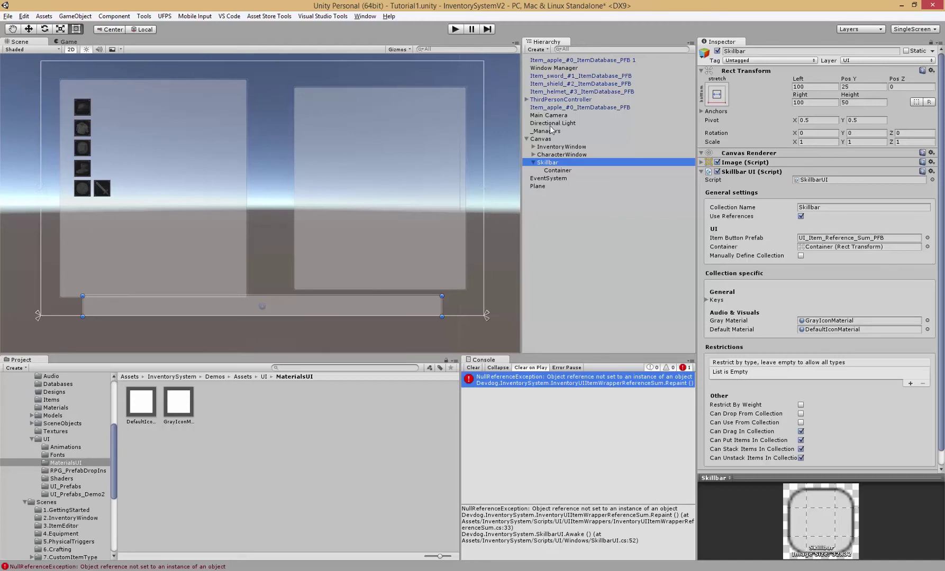
Step: Link Skillbar into the _Managers Inventory Manager's Skillbar field, save, and enter play mode
click(531, 131)
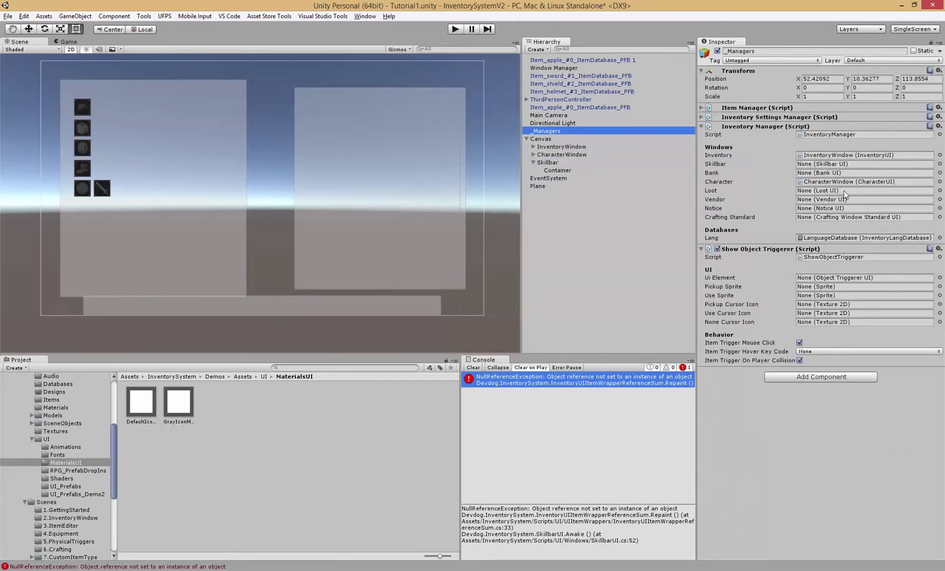
click(718, 164)
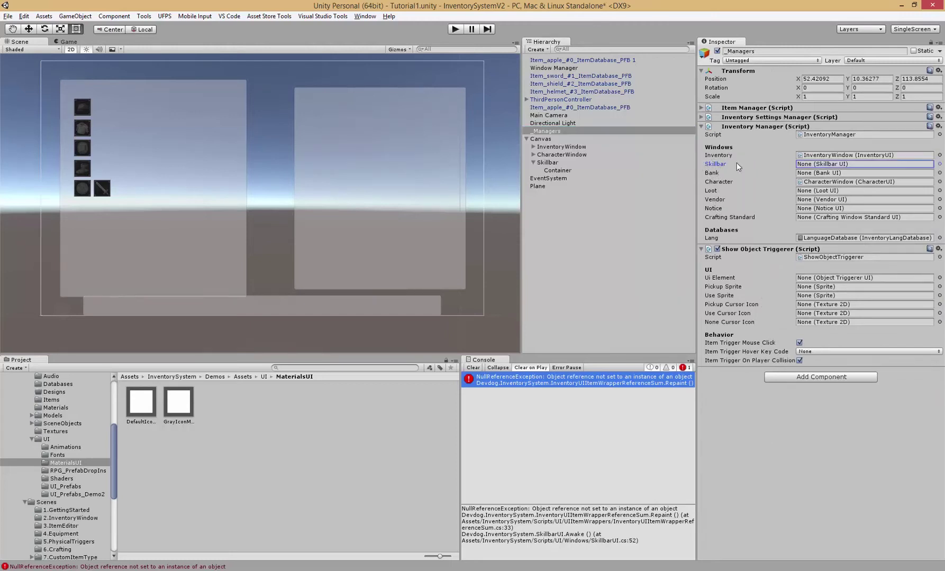
drag(543, 160, 815, 164)
key(ctrl+s)
click(456, 32)
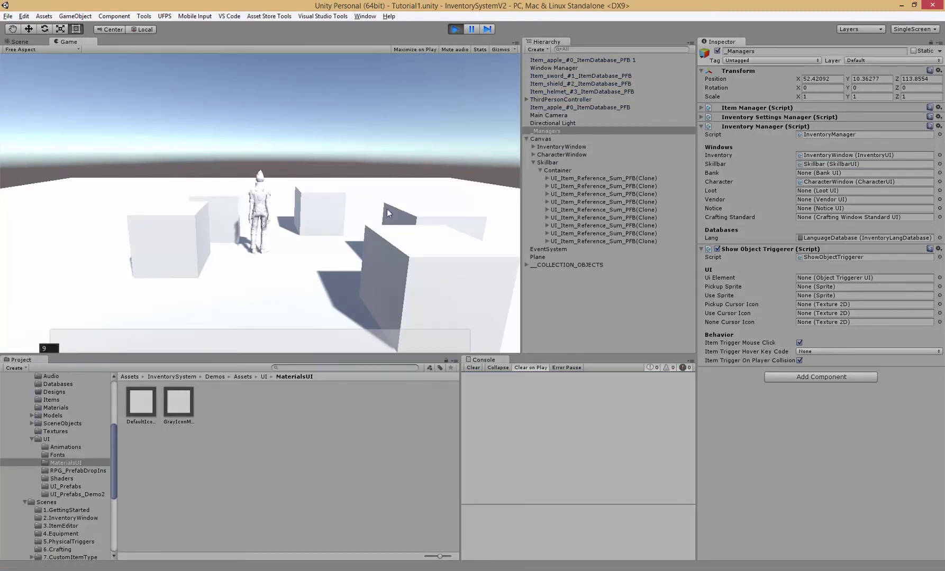
Step: Stop play and add a Horizontal Layout Group to the skillbar's Container
click(557, 170)
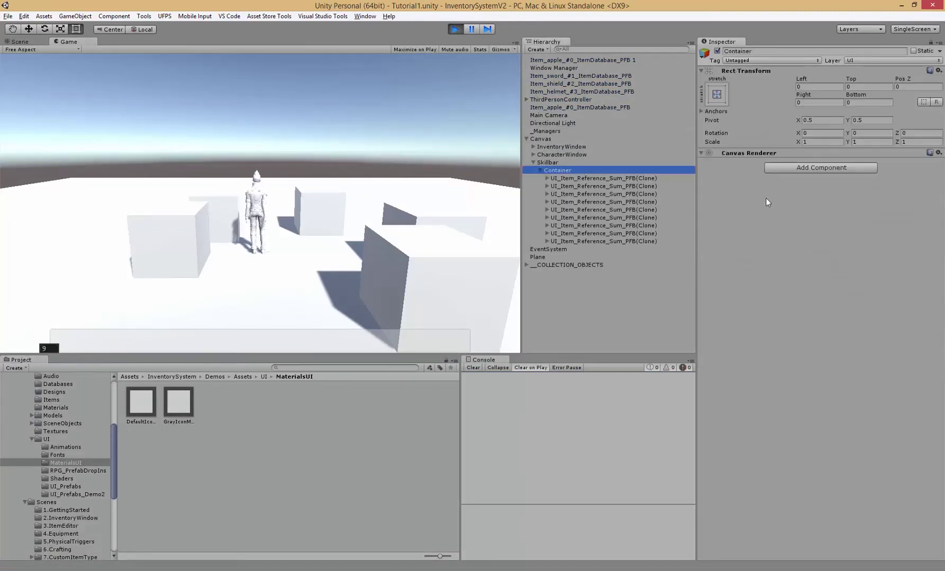
click(453, 30)
click(801, 168)
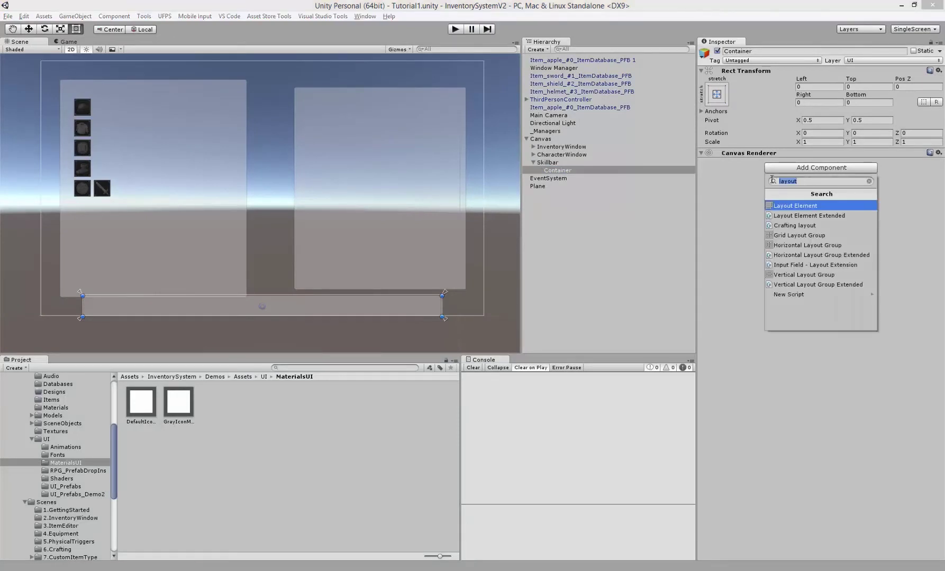
click(868, 181)
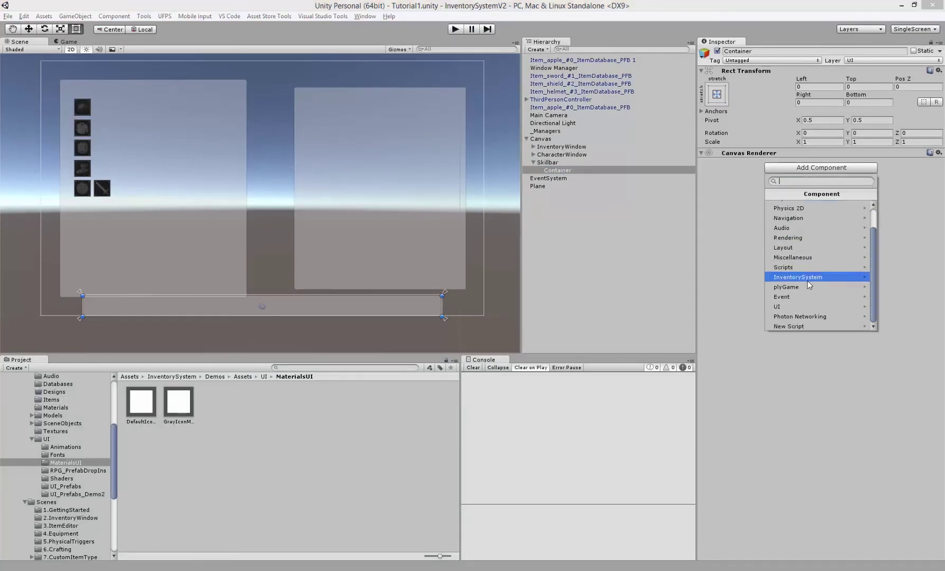
click(799, 306)
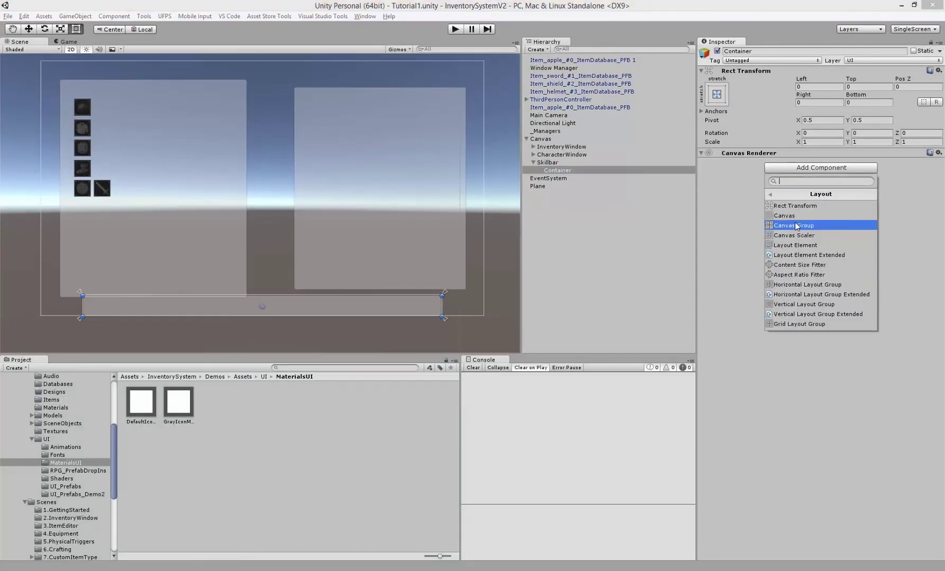
click(802, 286)
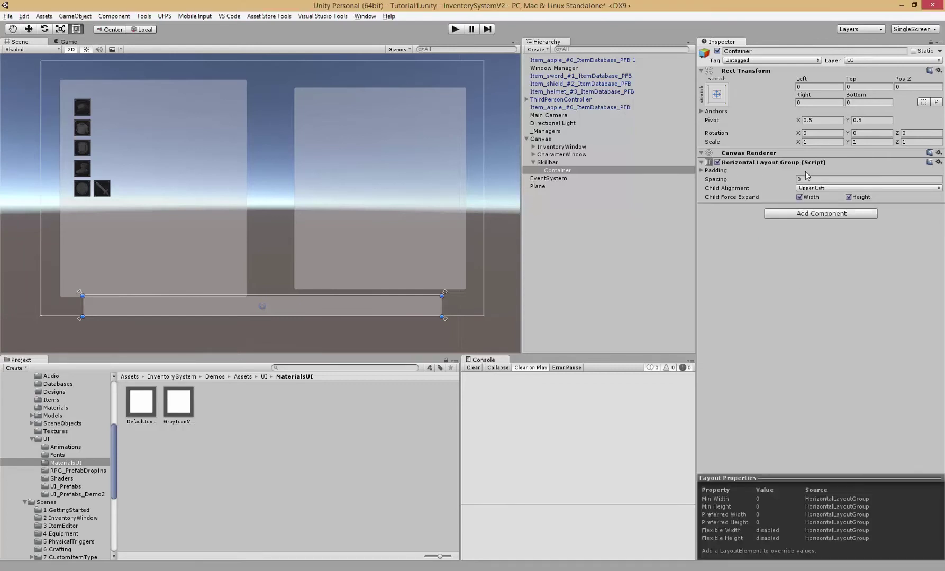
Step: In play mode, pick up the four item cubes and drag the apple into skillbar slot 4
click(454, 29)
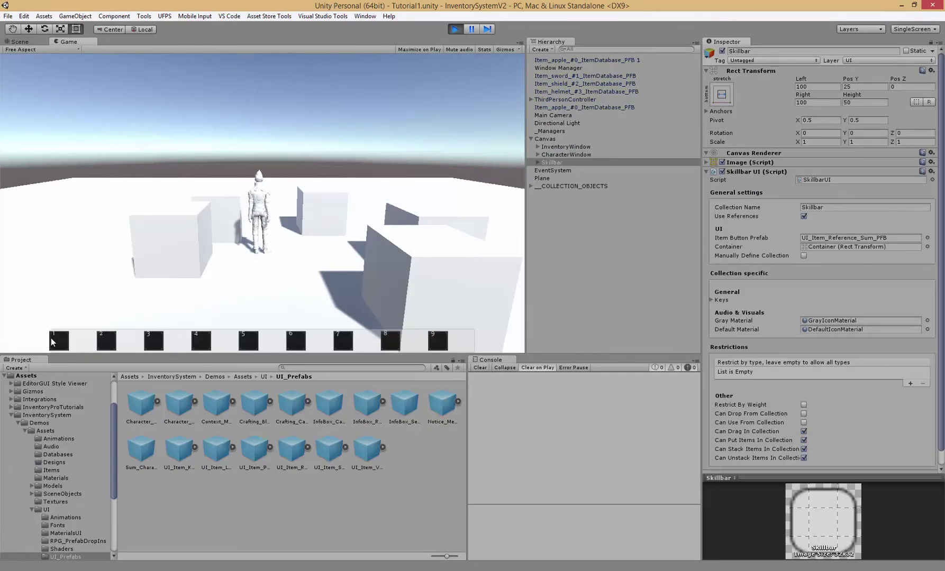
click(182, 249)
click(323, 211)
click(434, 223)
click(435, 295)
key(i)
drag(315, 99, 202, 341)
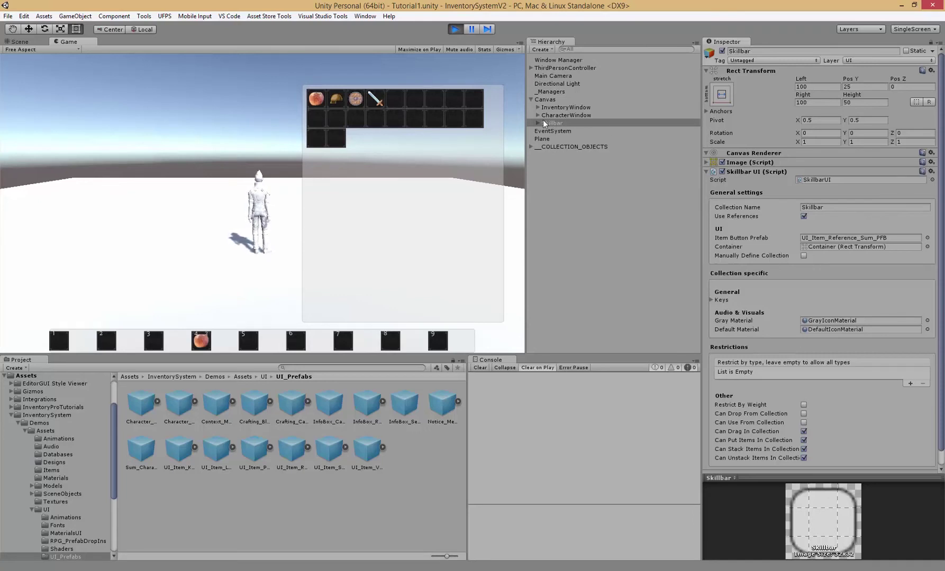
Step: Enable Can Use From Collection, use the apple with key 4, and stop play mode
click(726, 423)
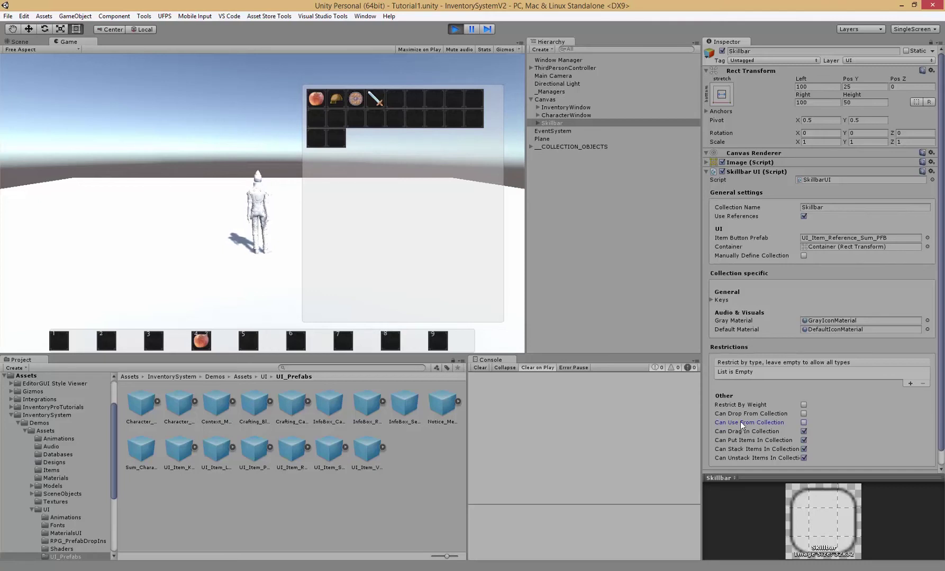
click(803, 423)
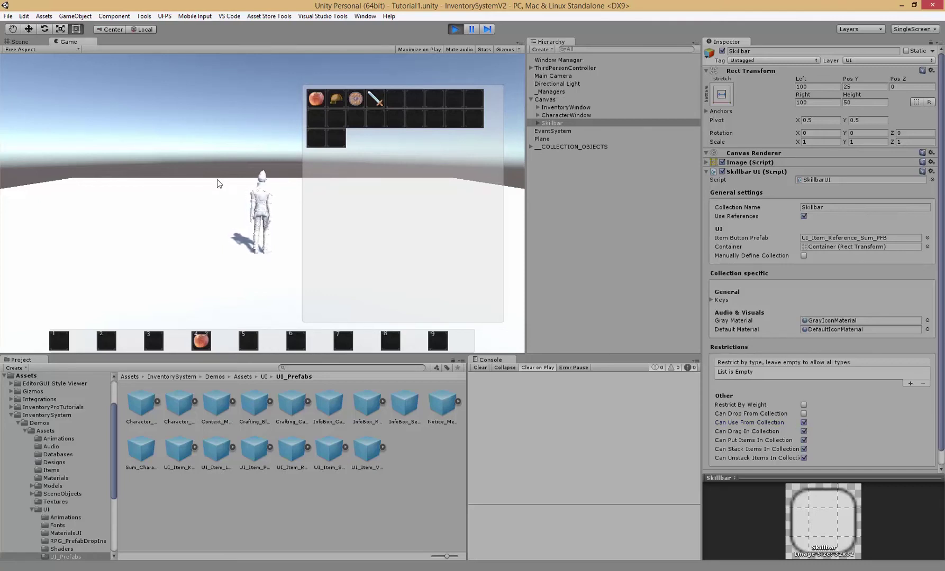
key(4)
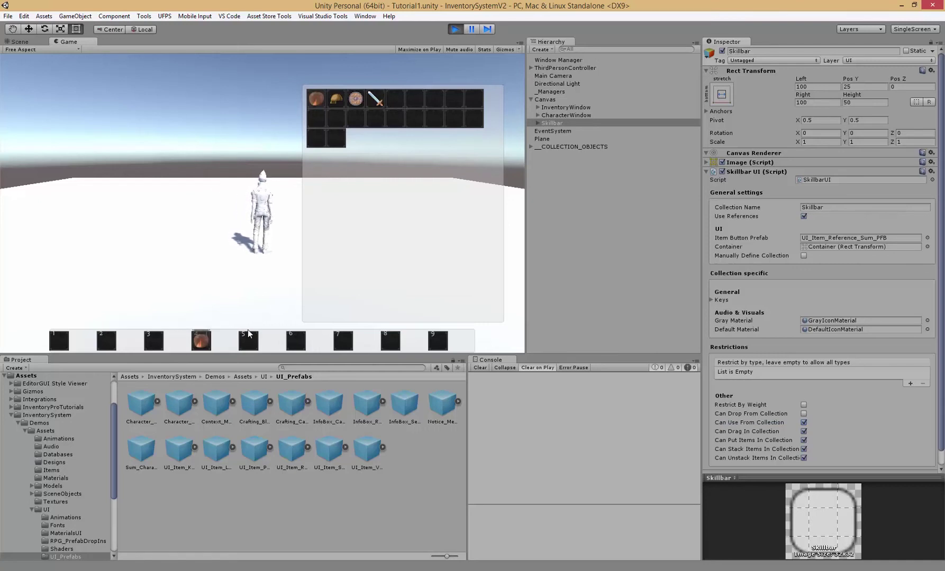
click(455, 30)
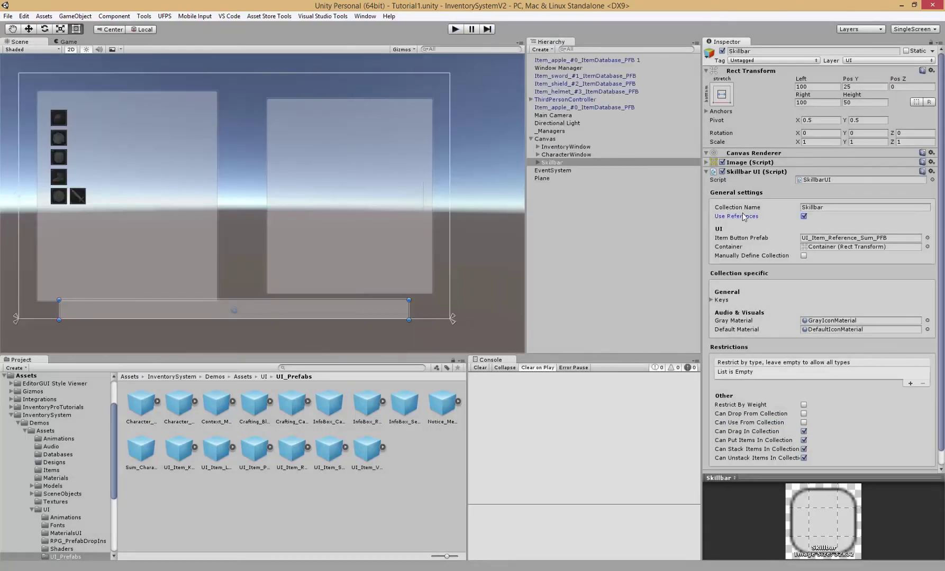
Step: Turn off Use References and set UI_Item_KeyTrigger_PFB as the Skillbar's Item Button Prefab
click(804, 217)
click(754, 239)
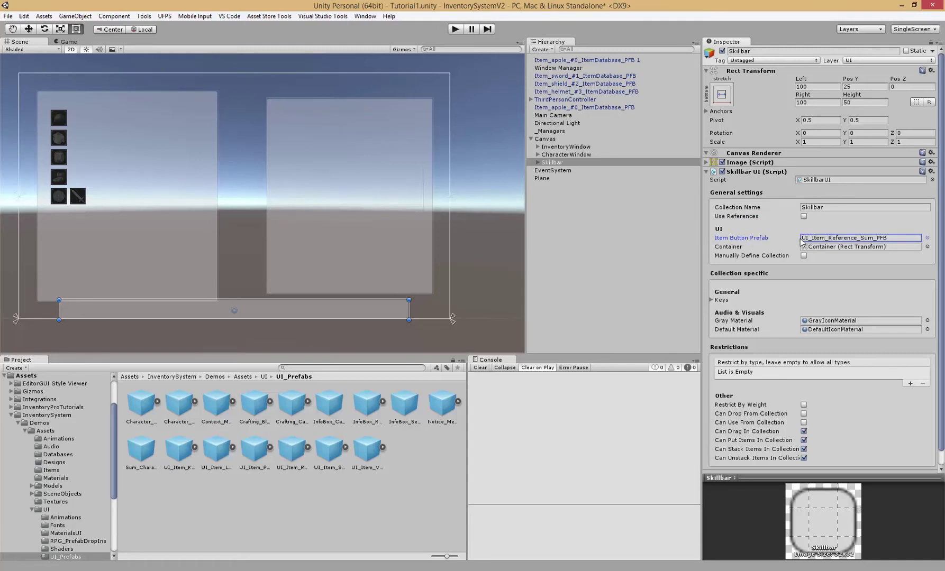
click(821, 239)
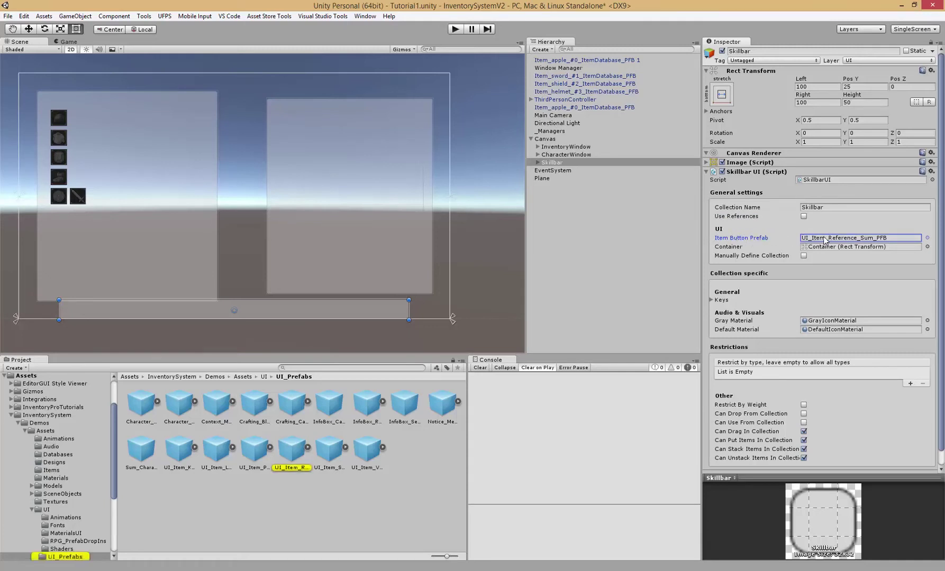
click(213, 455)
click(167, 454)
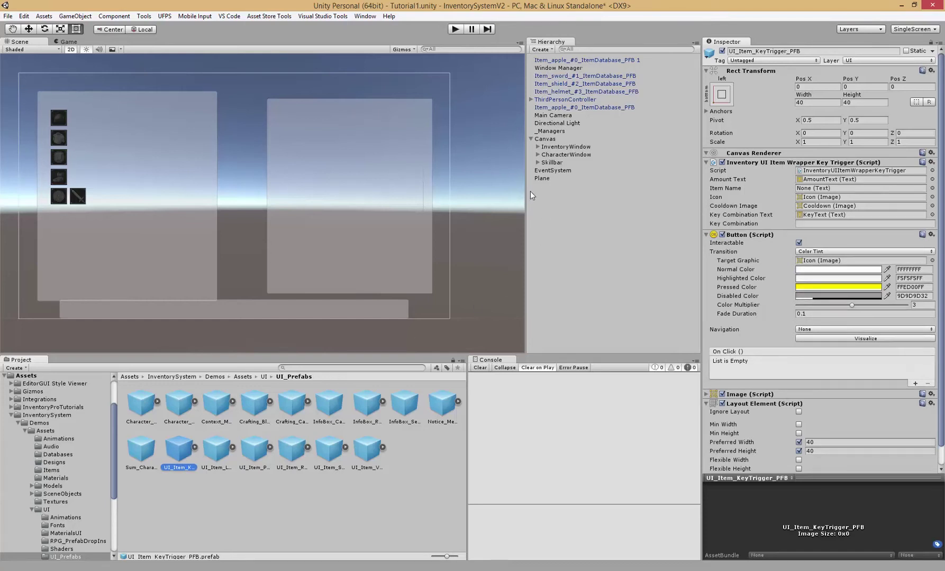
click(553, 138)
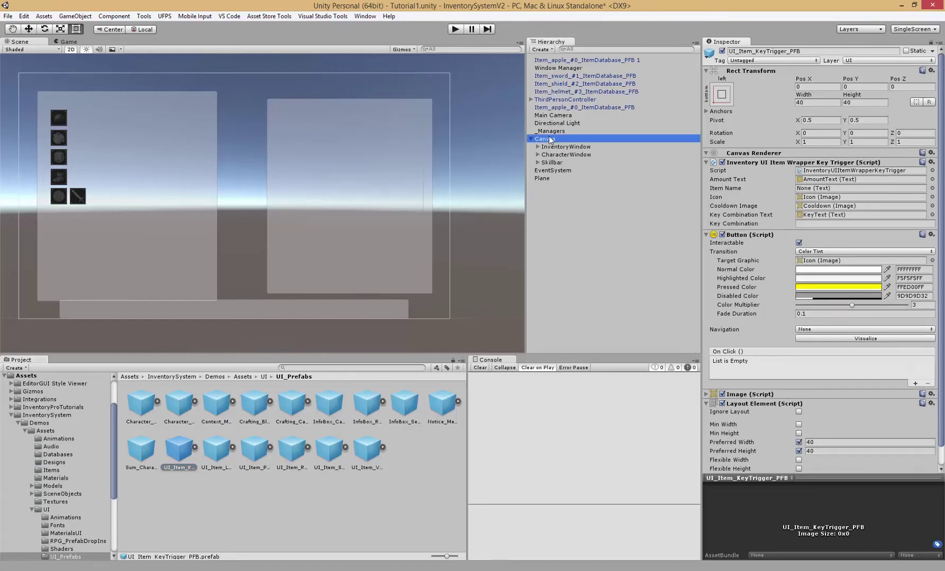
click(552, 162)
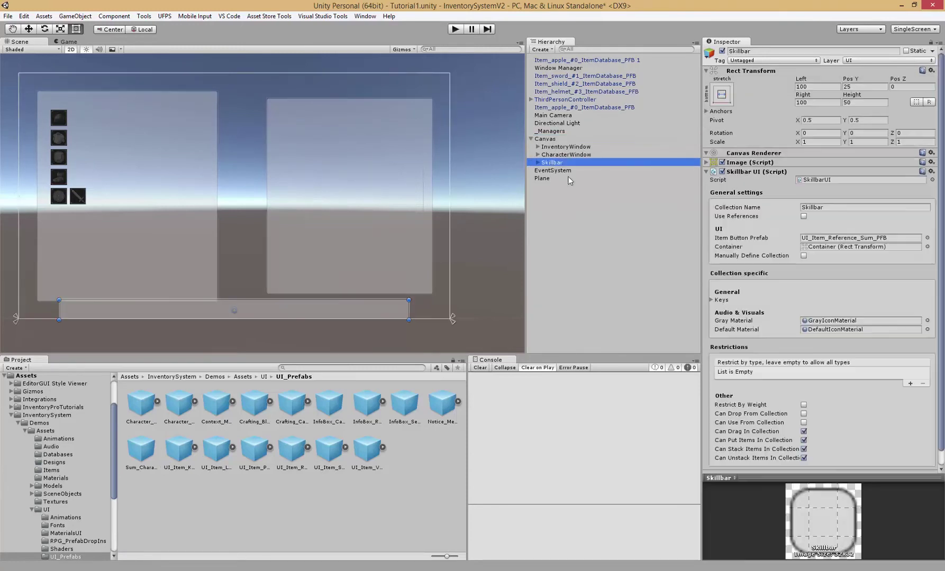
drag(183, 447, 833, 243)
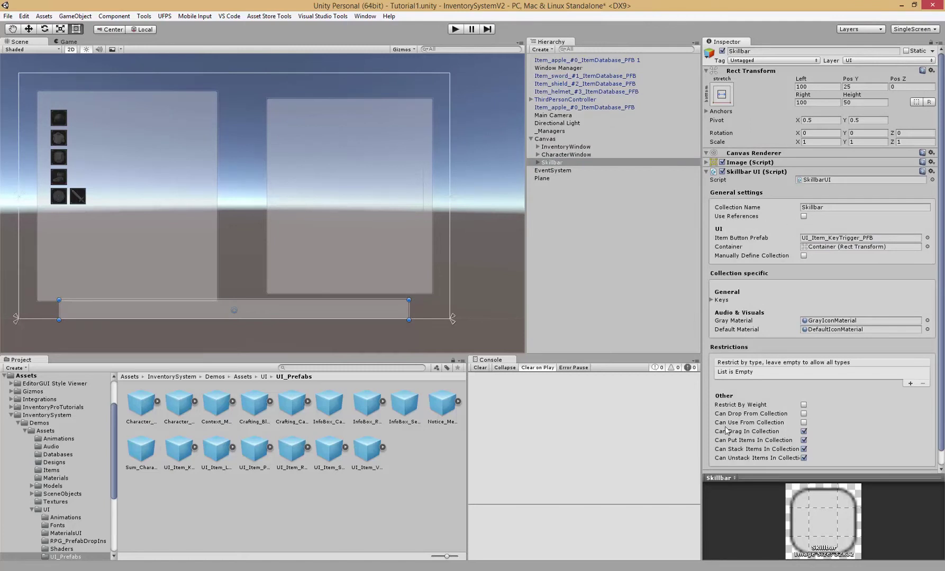
Step: Enable Can Use From Collection, save the scene, and start play mode
click(803, 423)
key(ctrl+s)
click(454, 29)
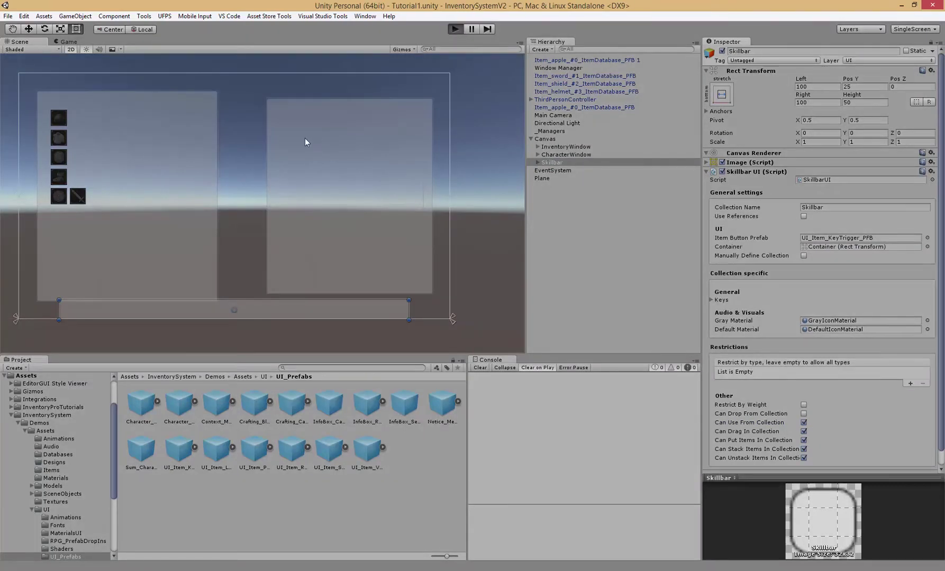
Step: Pick up the four item cubes and put the apple into skillbar slot 4
click(191, 243)
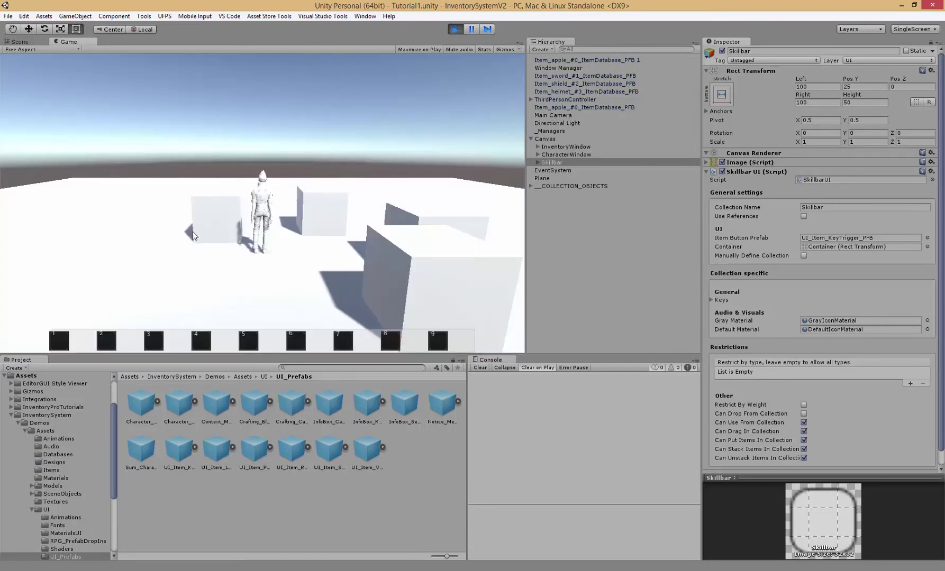
click(320, 211)
click(433, 222)
click(407, 280)
key(i)
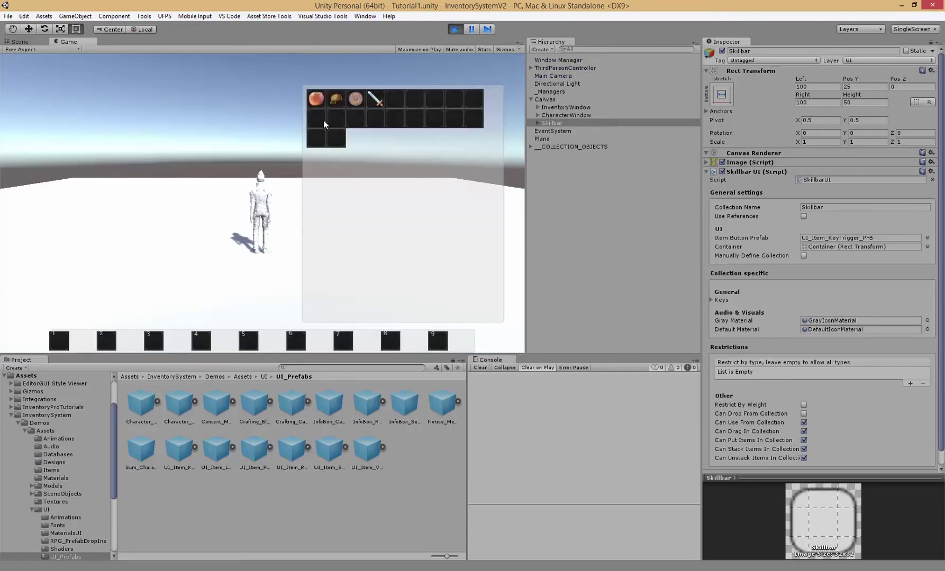
drag(316, 98, 201, 341)
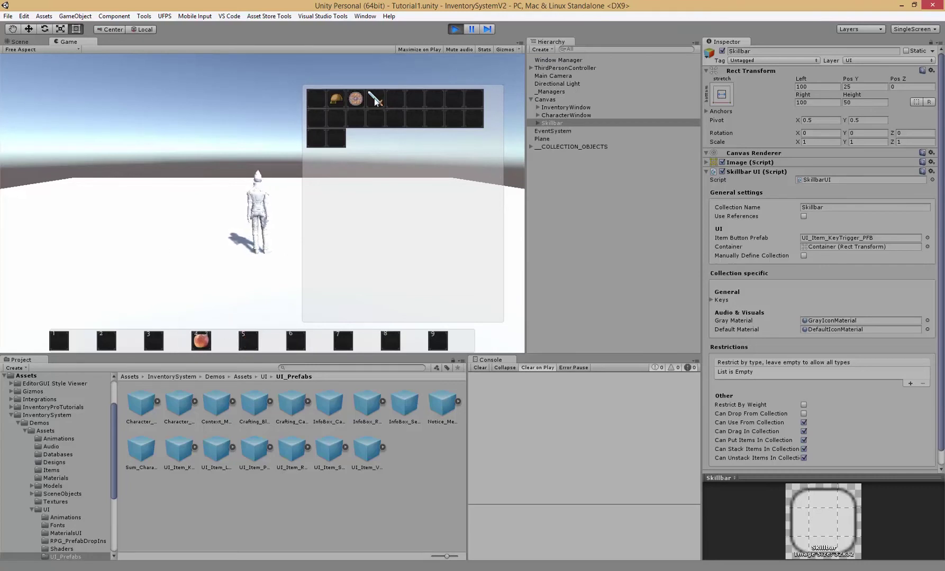
Step: Equip two items, put the sword in skillbar slot 5, use slots 5 and 4, then stop play
right_click(336, 99)
right_click(375, 98)
key(c)
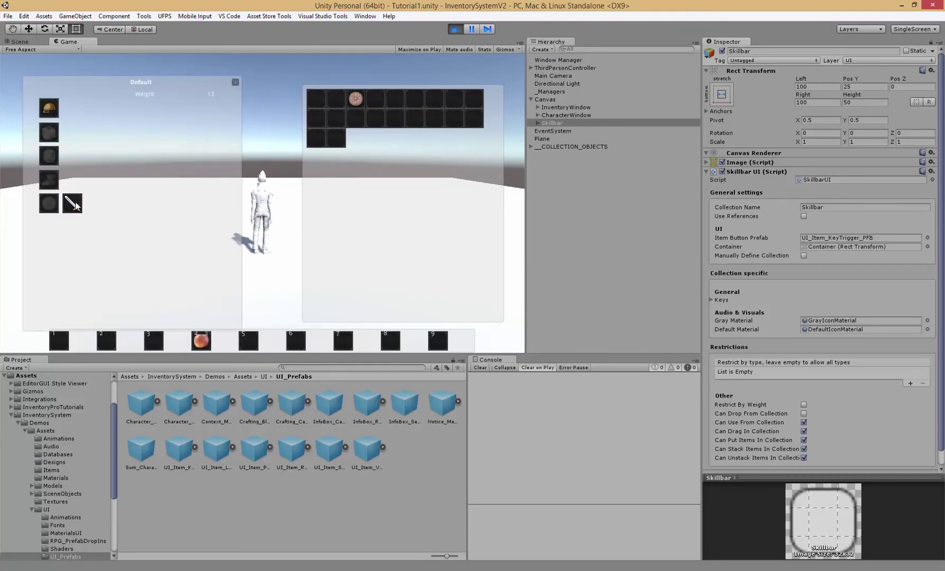
drag(72, 203, 248, 344)
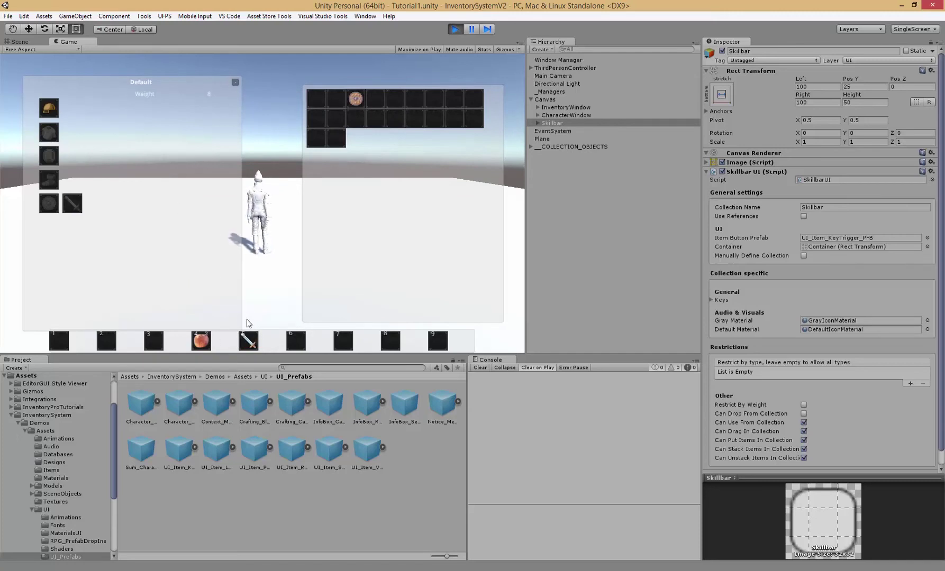
key(5)
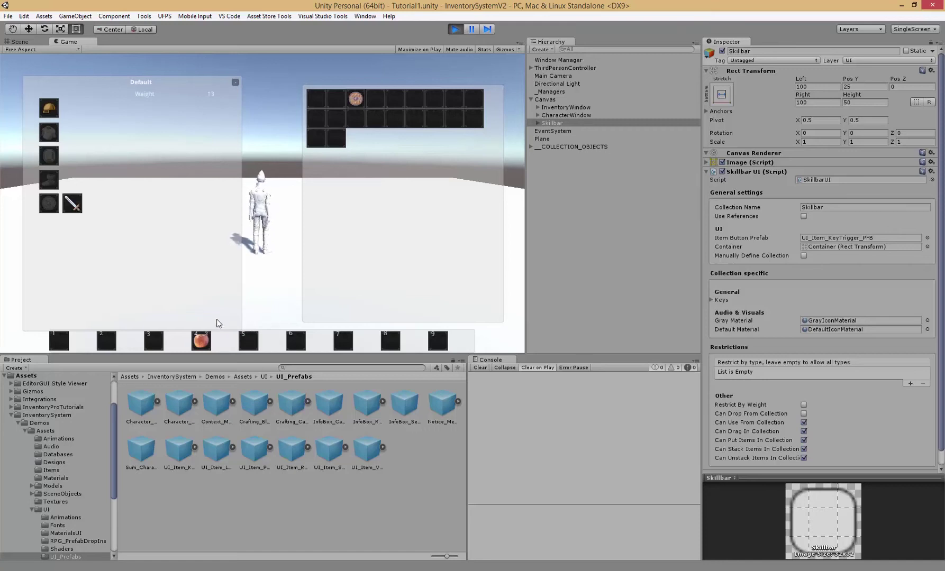
key(4)
click(456, 30)
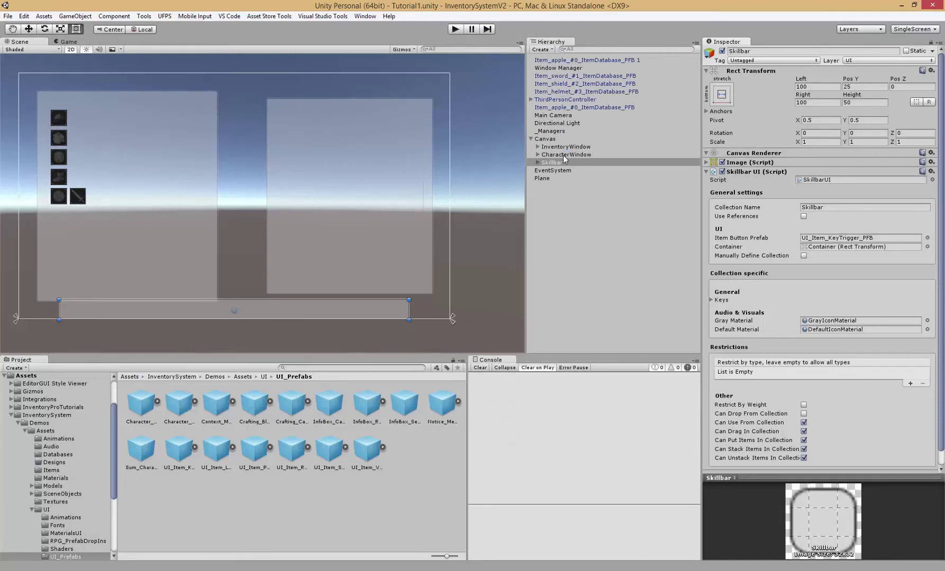
Step: Create a Panel under the Canvas, anchor it left-middle, and set Pos X to 0
click(574, 195)
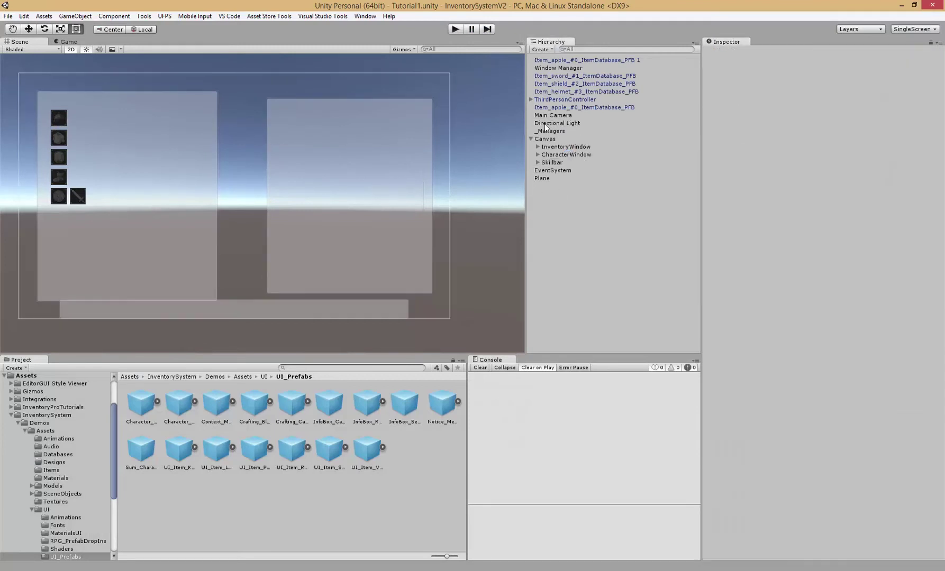
middle_drag(248, 178, 289, 184)
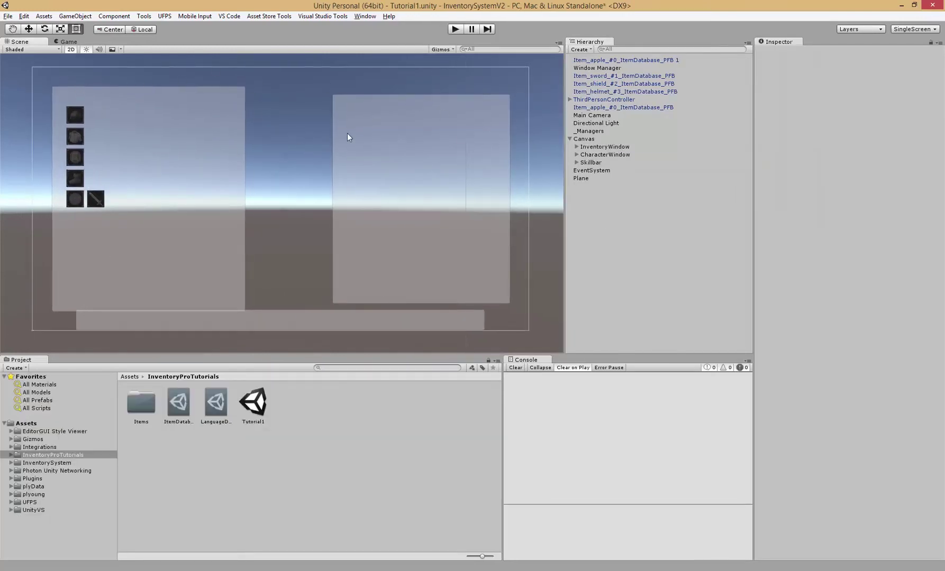
right_click(577, 140)
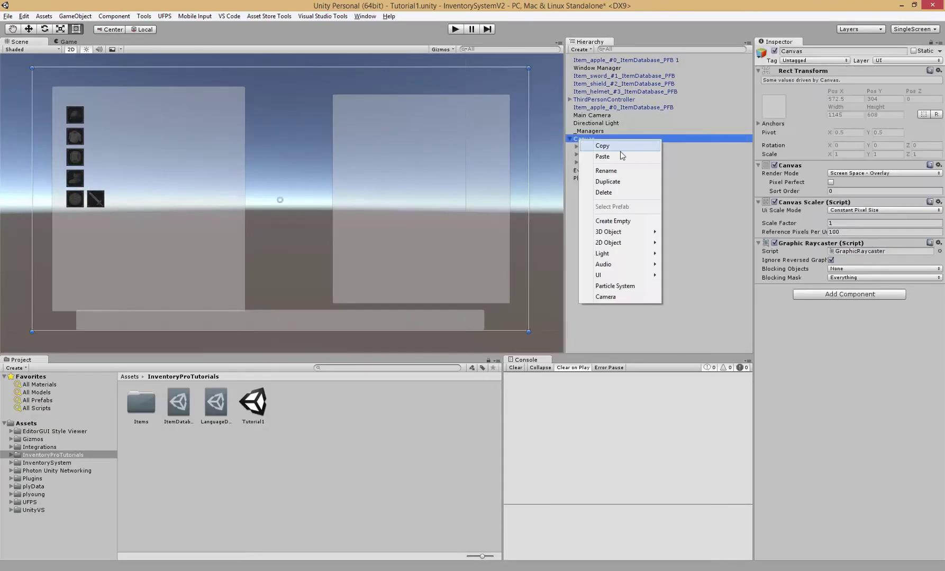
key(Escape)
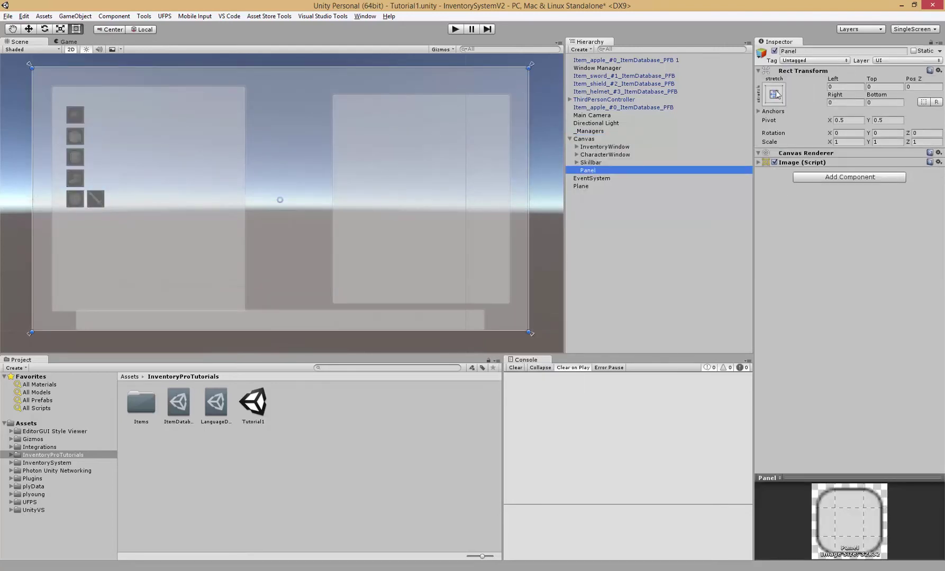
click(776, 94)
click(801, 197)
drag(754, 218, 701, 218)
click(823, 86)
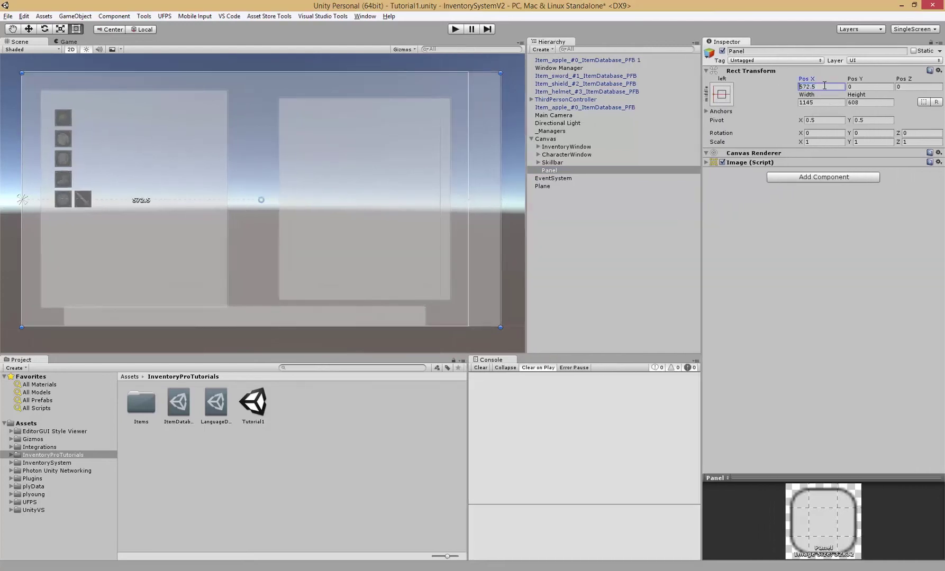
text(0)
key(Tab)
key(Tab)
key(Tab)
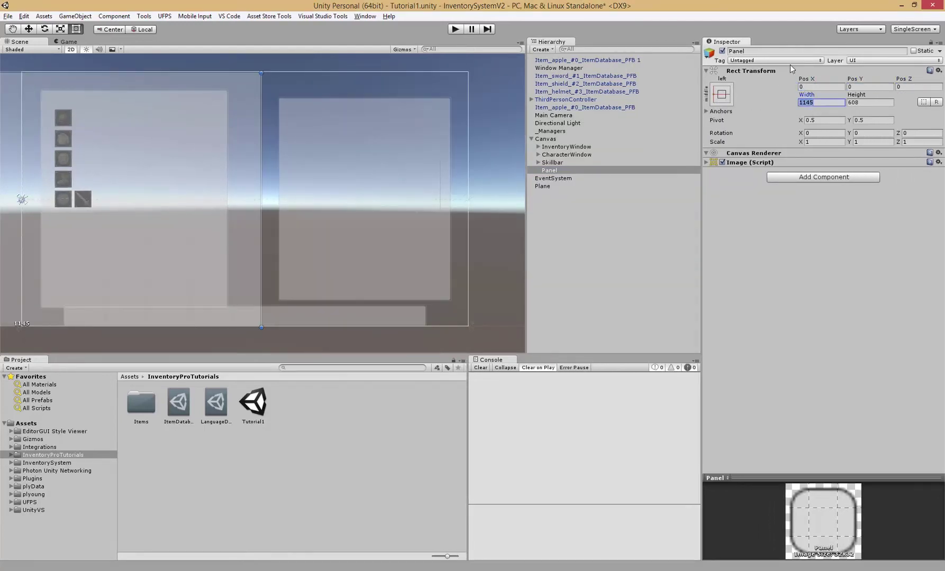
Step: Resize the panel with the Rect tool, narrowing and shortening it toward 377 by 514
middle_drag(323, 154, 98, 182)
scroll(318, 148, down, 2)
scroll(158, 178, down, 2)
key(t)
drag(57, 196, 270, 169)
drag(307, 111, 309, 138)
drag(336, 179, 292, 168)
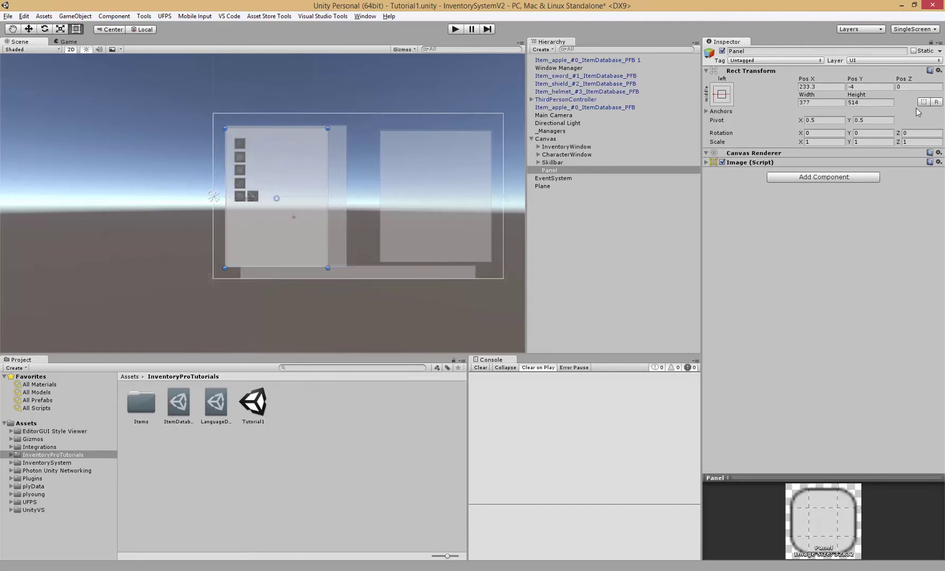
Step: Set the panel's Pivot X to -0.1 and reset Pos X and Pos Y to 0
click(807, 102)
click(826, 120)
text(-0.1)
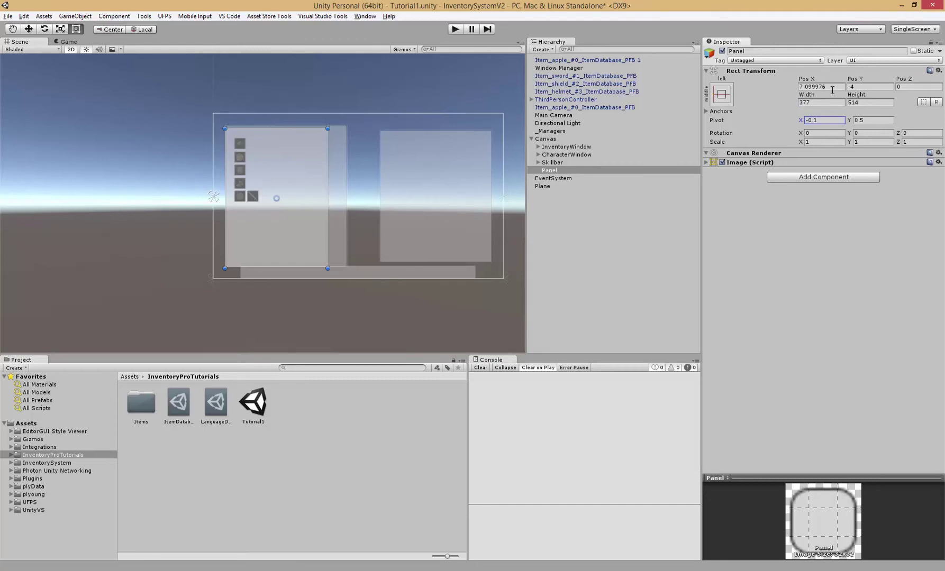
click(832, 88)
text(0)
key(Tab)
text(0)
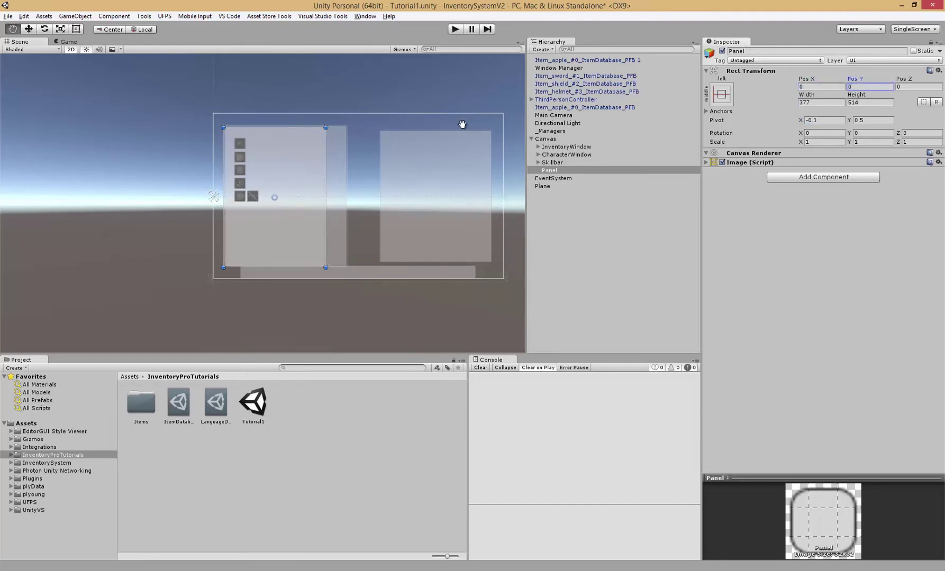
Step: Move the panel below the existing windows and save the scene
scroll(426, 203, up, 3)
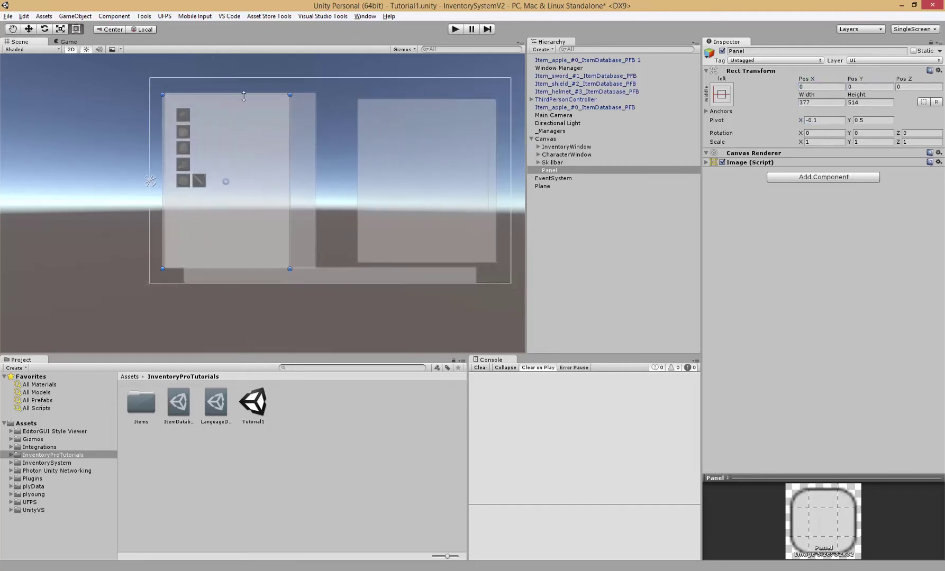
middle_drag(292, 121, 236, 84)
drag(208, 132, 214, 279)
middle_drag(214, 279, 196, 193)
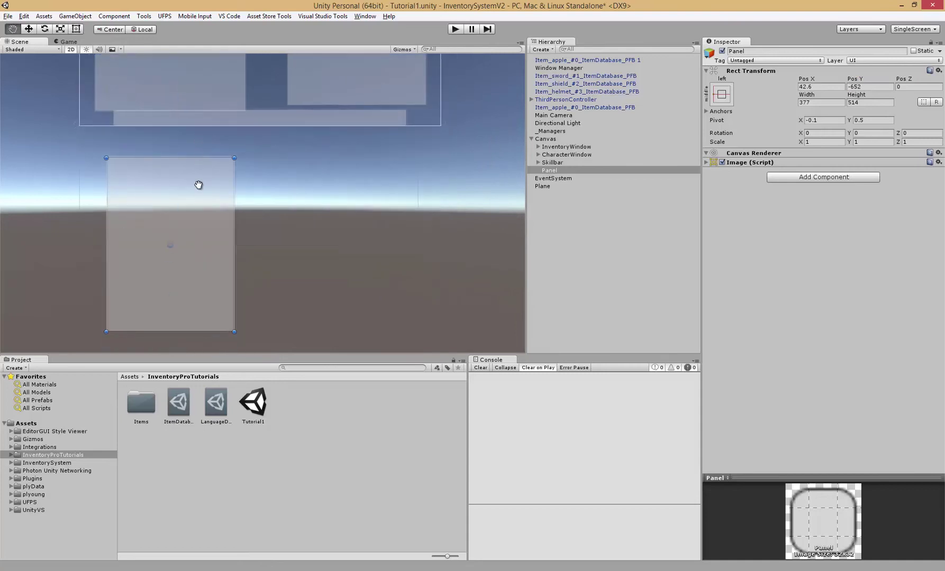
middle_drag(233, 116, 222, 160)
scroll(213, 226, up, 3)
key(ctrl+s)
Step: Rename the panel to Bank and add the InventorySystem Bank window component
click(762, 52)
text(Bank)
key(Return)
click(793, 179)
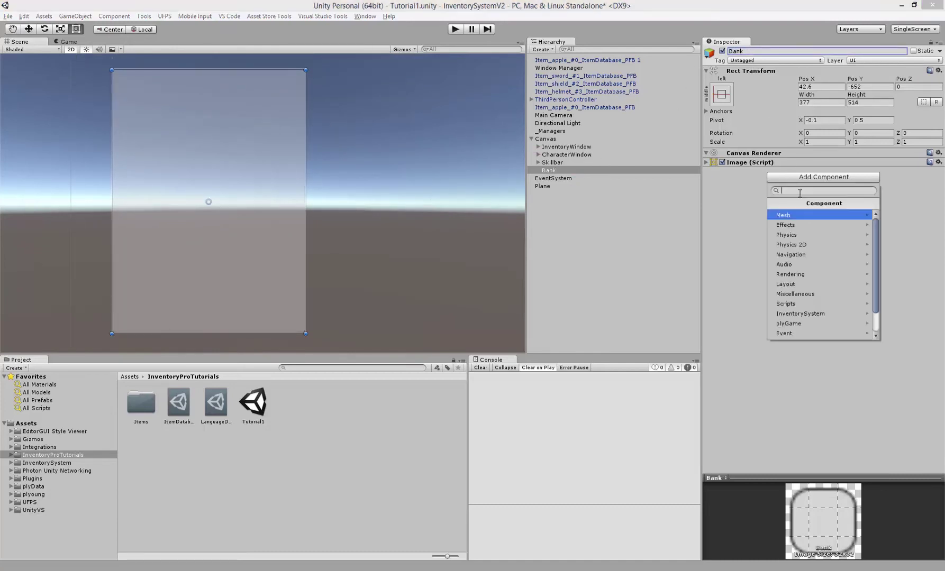
click(802, 314)
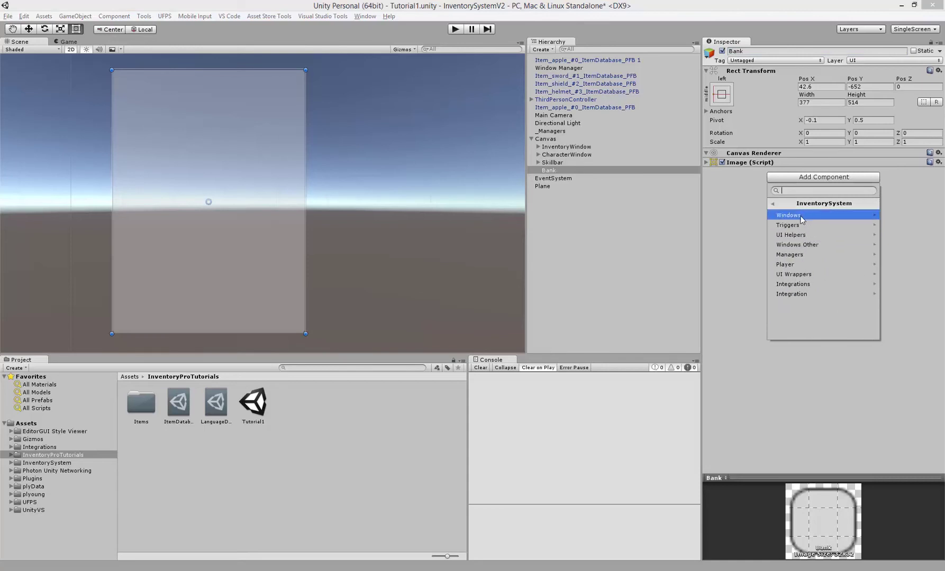
click(803, 216)
click(803, 216)
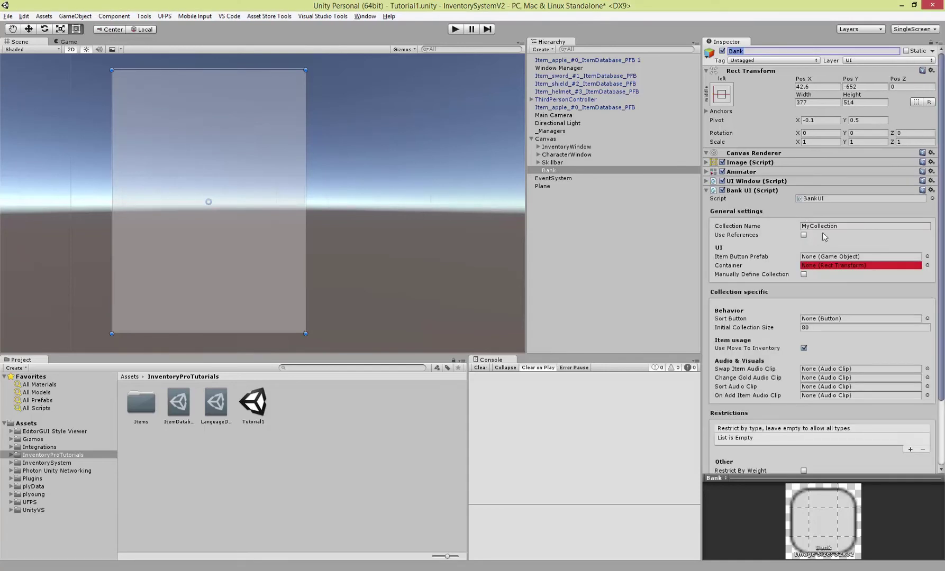
Step: Set Collection Name to Bank and open the Bank object's context menu
click(847, 225)
text(Bank)
click(740, 257)
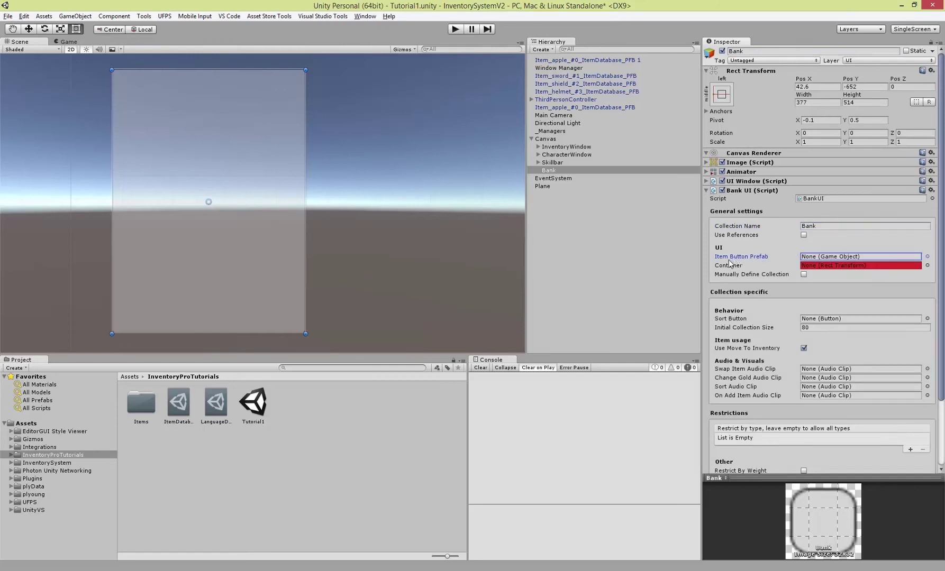
click(708, 256)
right_click(557, 173)
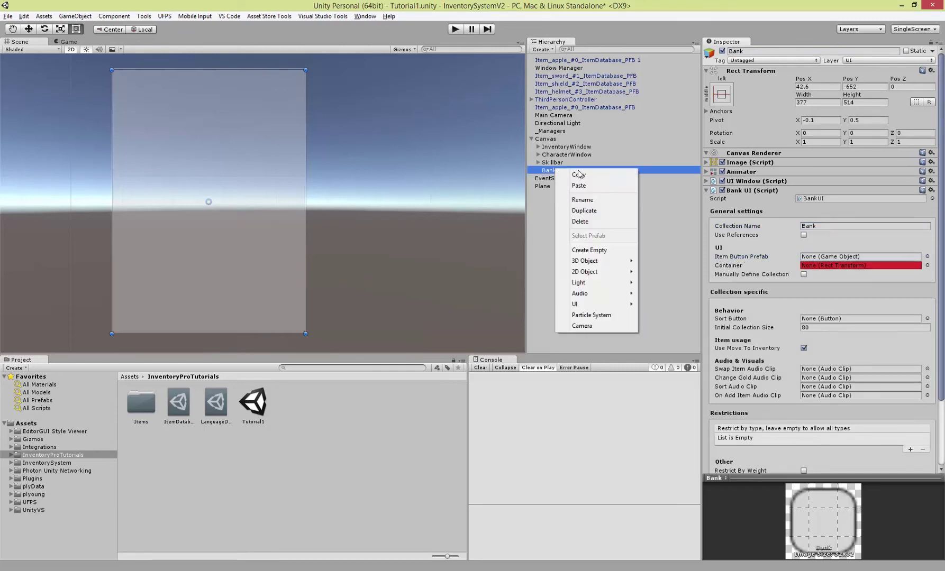
Step: Add a child Panel to Bank, remove its Image, and assign it as Bank's Container
mouse_move(577, 294)
click(510, 303)
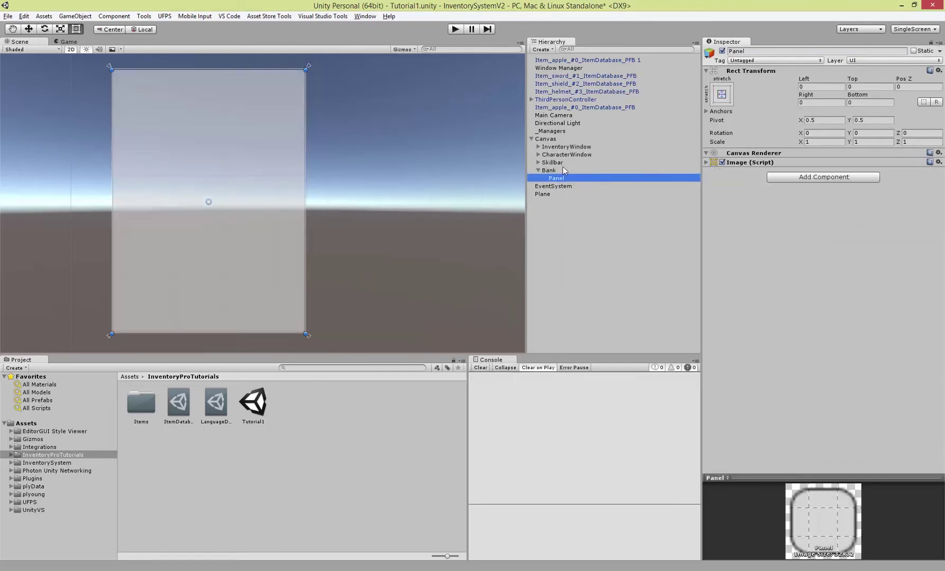
right_click(767, 165)
click(775, 181)
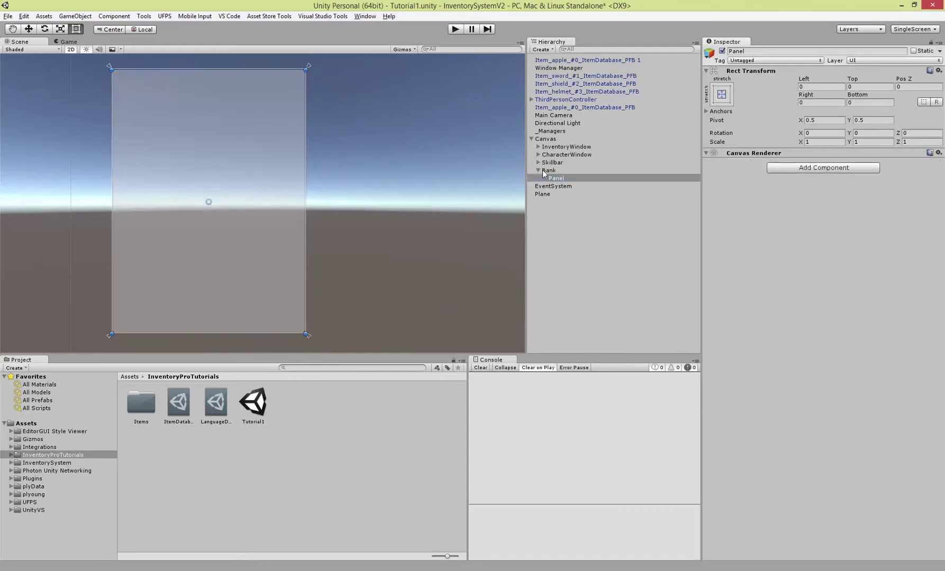
click(549, 170)
drag(556, 179, 826, 265)
Step: Rename the Panel to 'Container'
click(556, 178)
click(758, 51)
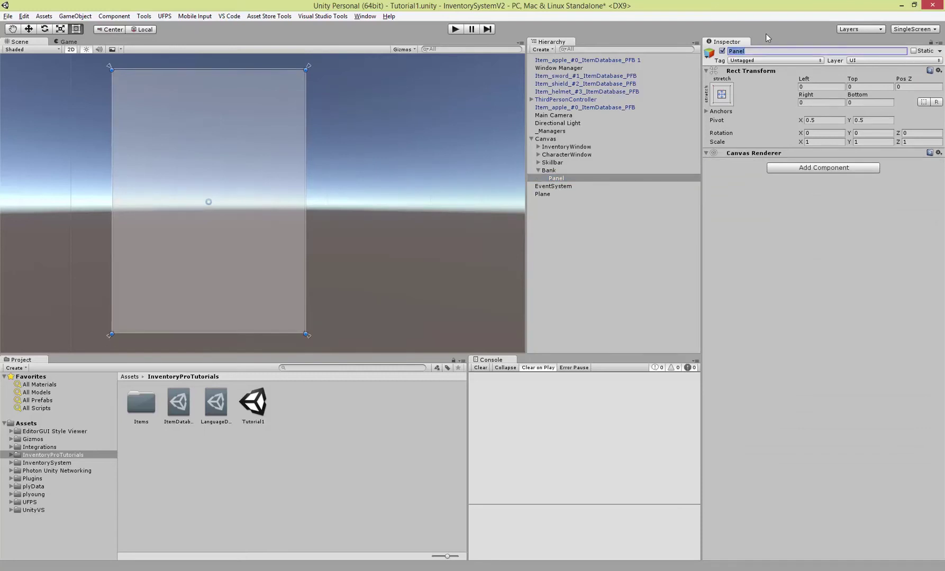
text(Container)
key(Return)
Step: Set the Bank's Initial Collection Size to 40
click(549, 169)
scroll(848, 305, down, 3)
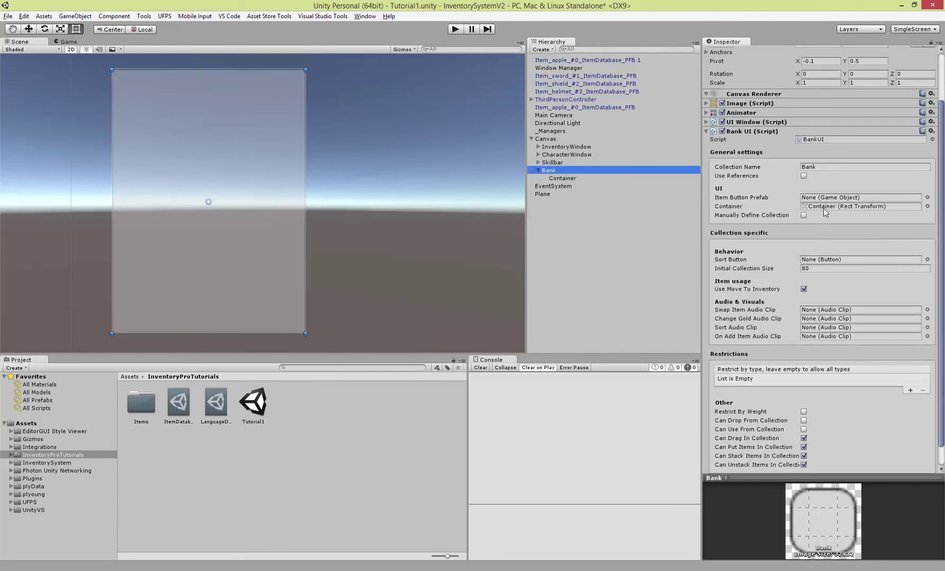
click(728, 205)
scroll(872, 207, down, 1)
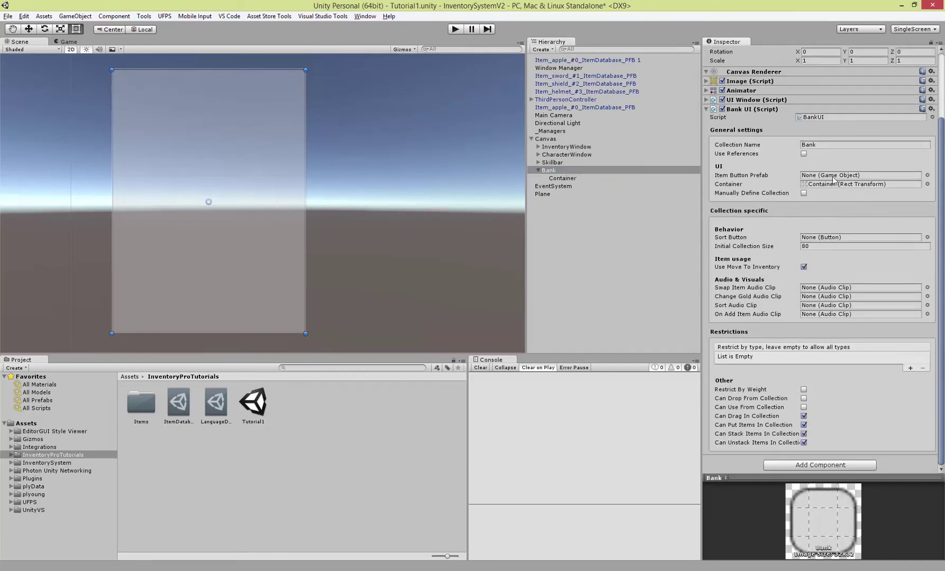
click(733, 247)
middle_drag(265, 94, 190, 74)
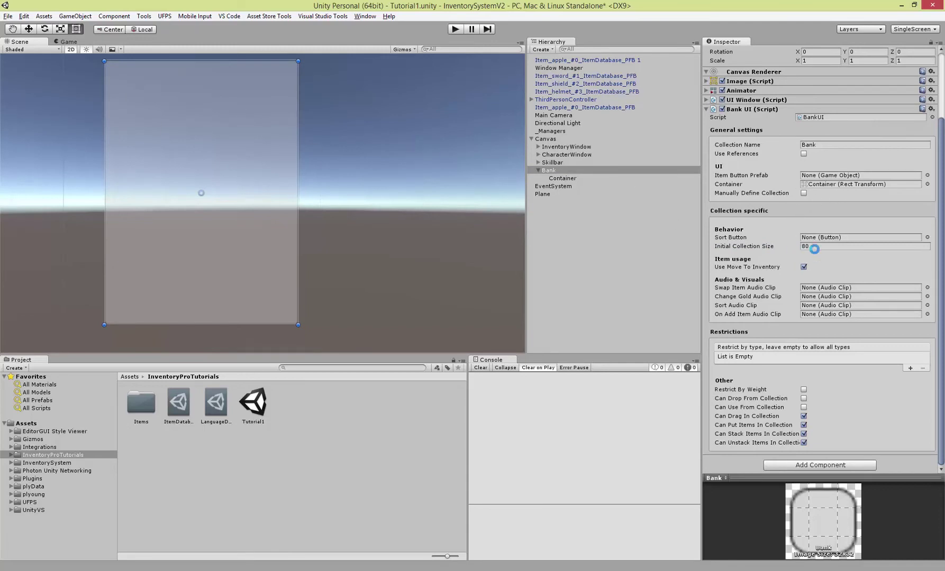
key(ctrl+s)
click(816, 245)
text(40)
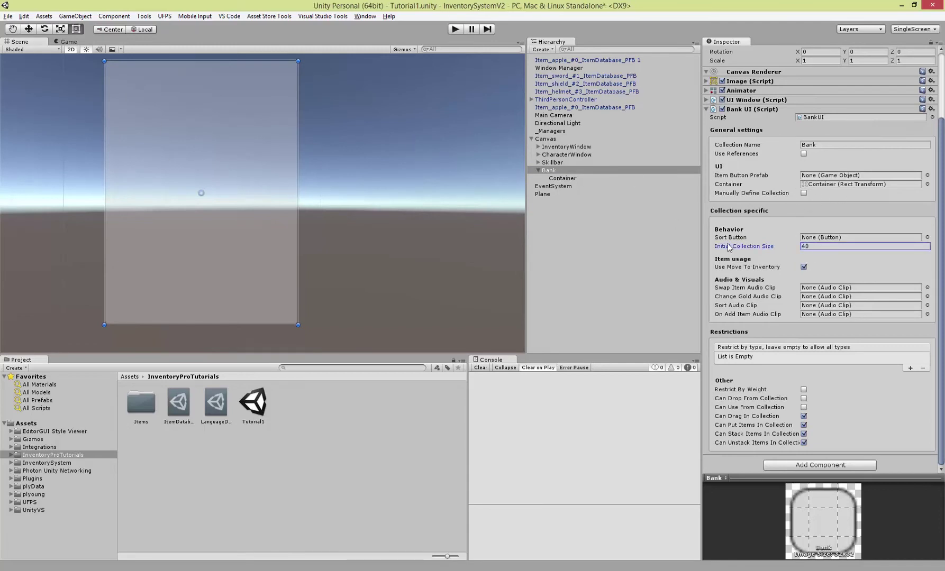
click(715, 269)
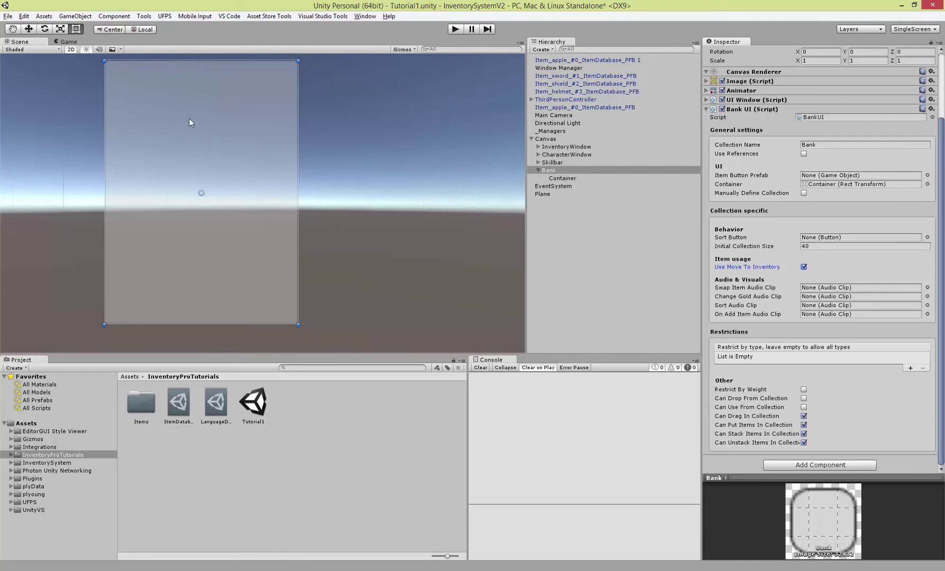
Step: Enable Can Use From Collection on the Bank and save the scene
middle_drag(205, 141, 147, 127)
middle_drag(429, 163, 380, 188)
click(738, 409)
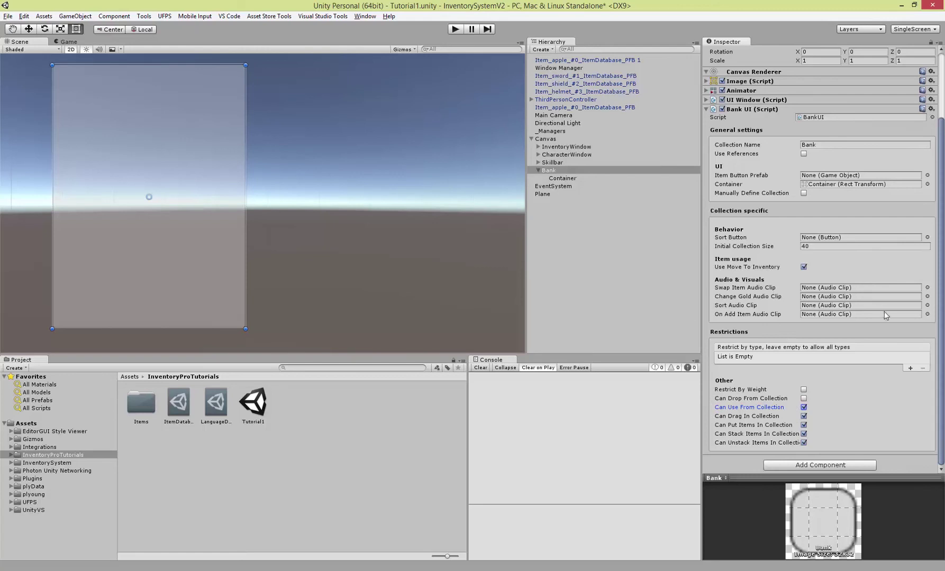
key(ctrl+s)
click(743, 289)
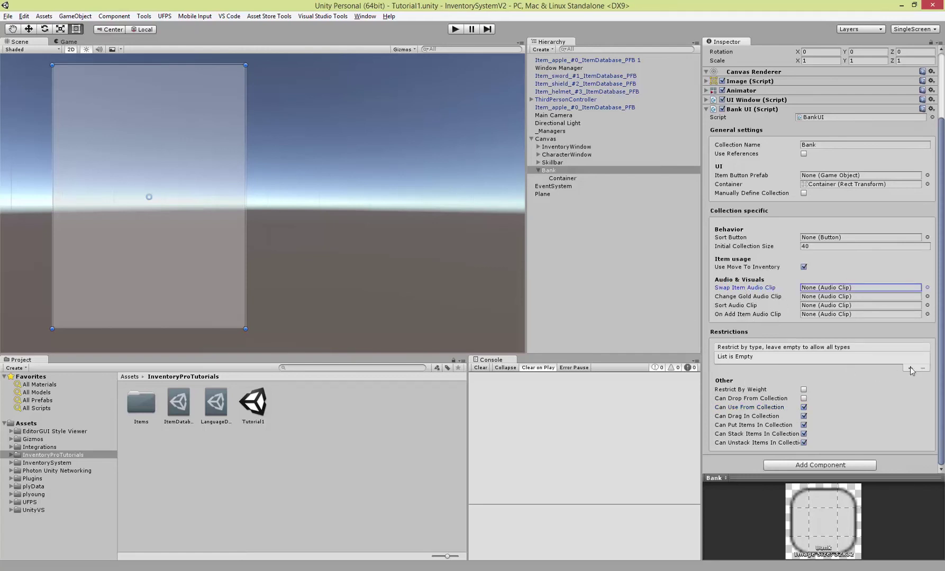
scroll(793, 352, up, 3)
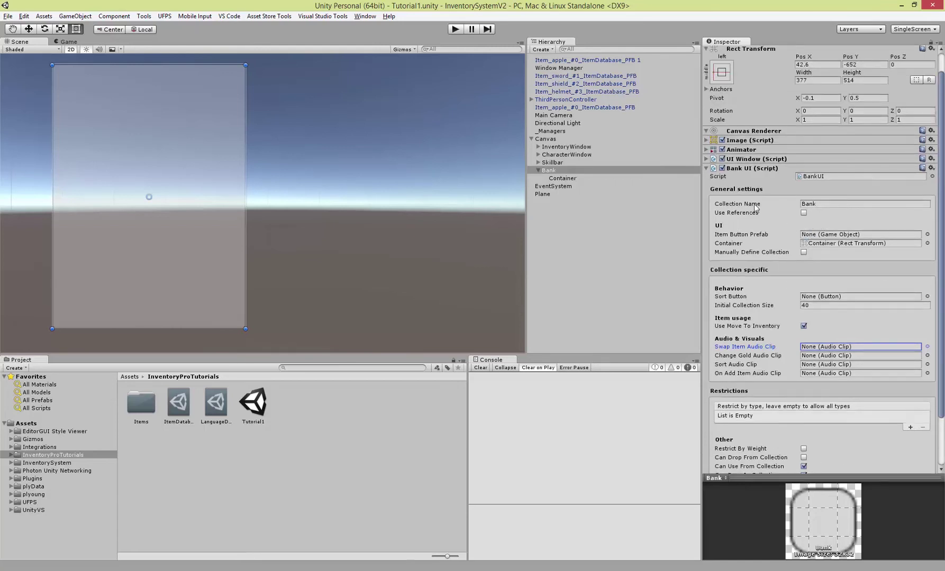
Step: Add a Grid Layout Group to Container with Cell Size 40 x 40, then reselect Bank
click(566, 179)
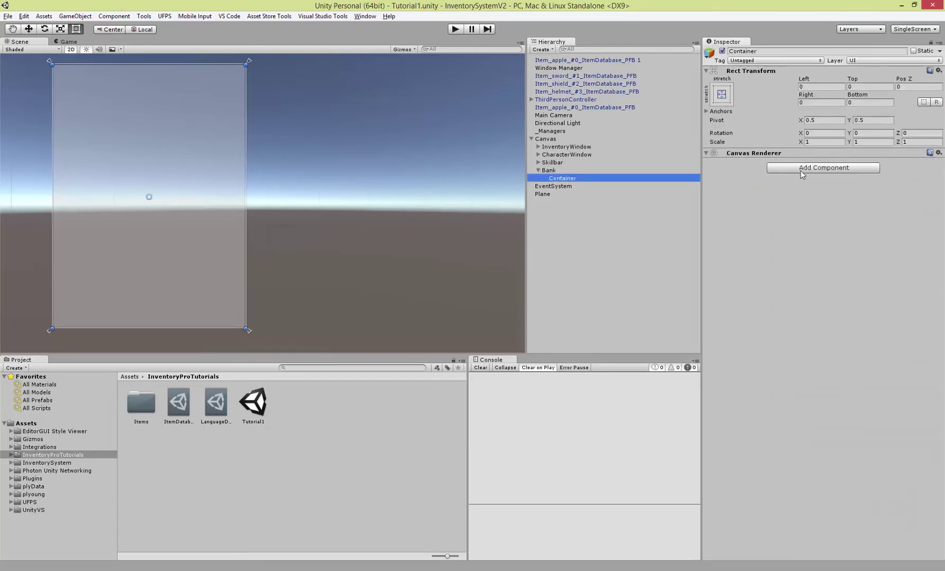
click(811, 168)
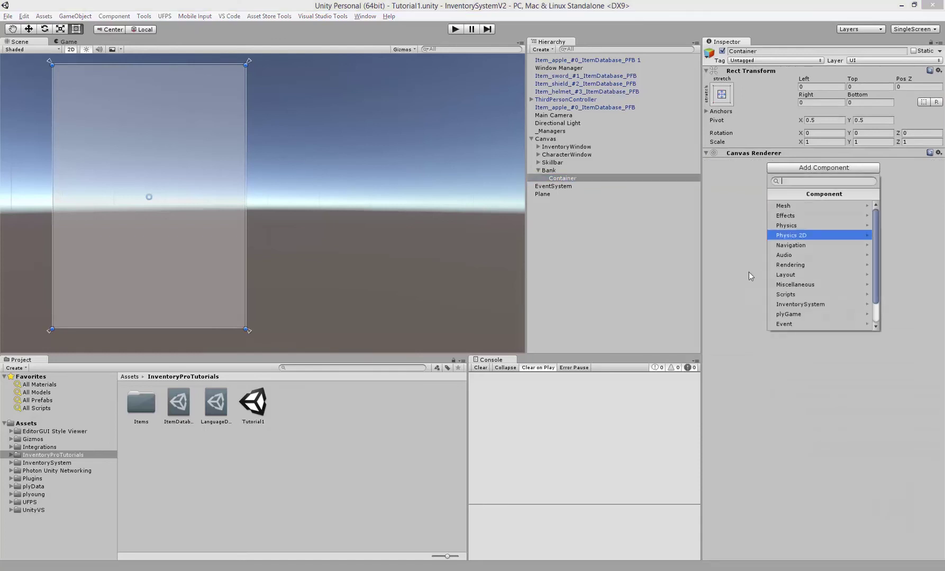
click(786, 274)
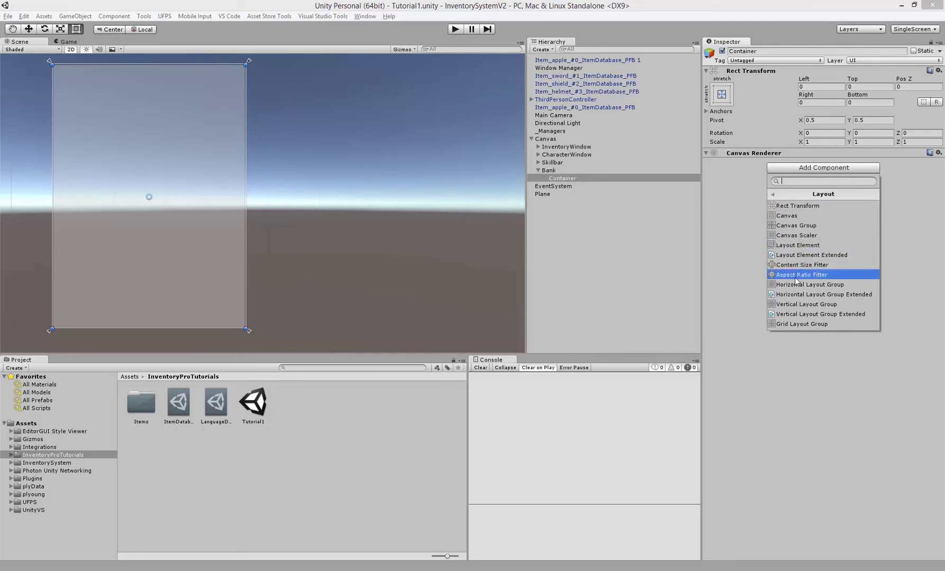
click(791, 323)
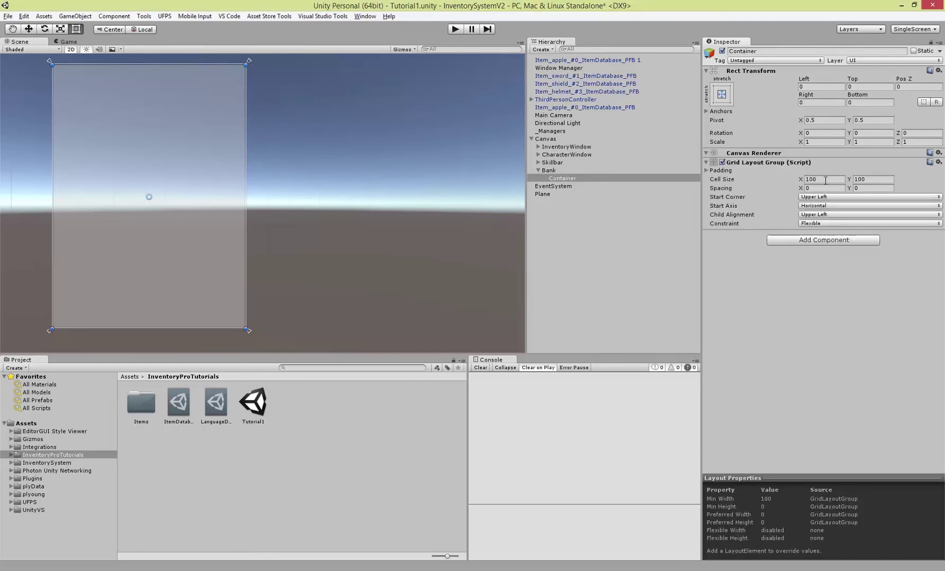
click(824, 179)
text(40)
key(Tab)
text(40)
click(546, 171)
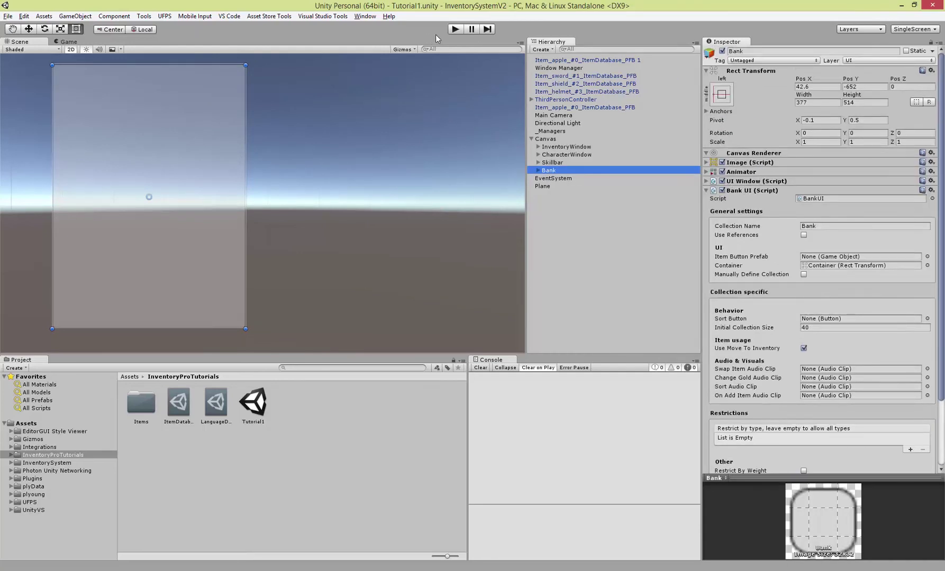
Step: Run the scene in play mode to test the windows, then stop it
scroll(280, 205, down, 3)
middle_drag(255, 152, 359, 112)
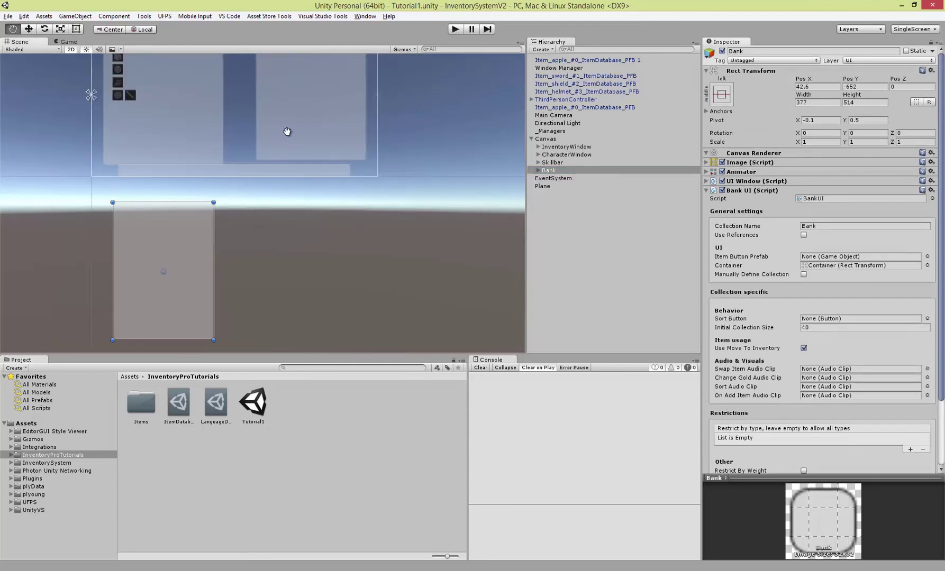
click(455, 30)
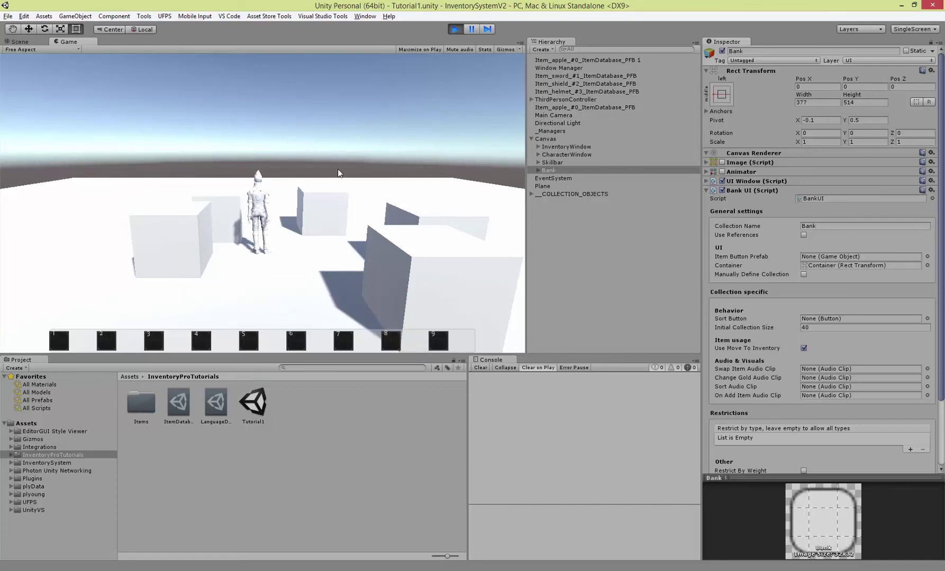
click(453, 29)
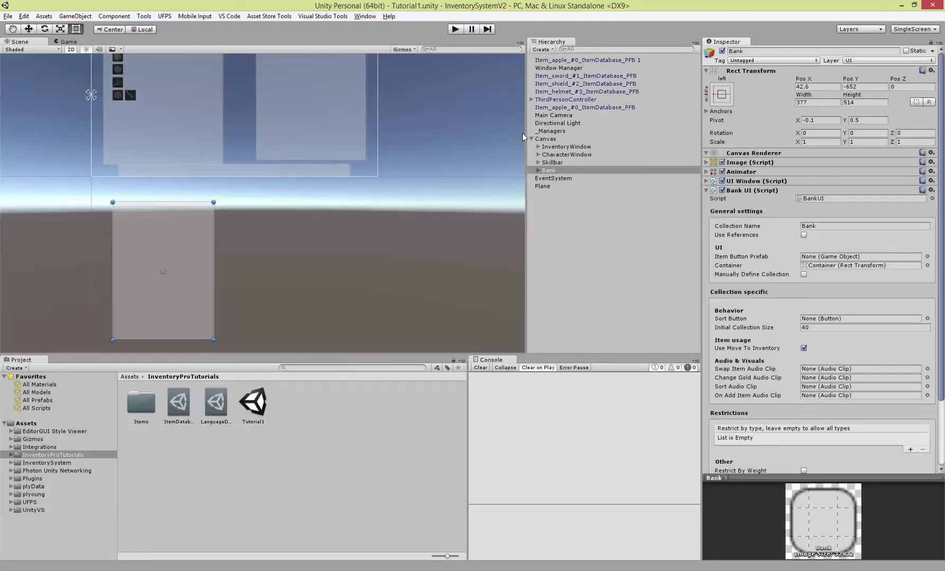
Step: Switch the Scene view to 3D and frame the apple item cube
click(70, 49)
alt+drag(238, 185, 590, 154)
alt+drag(270, 151, 597, 96)
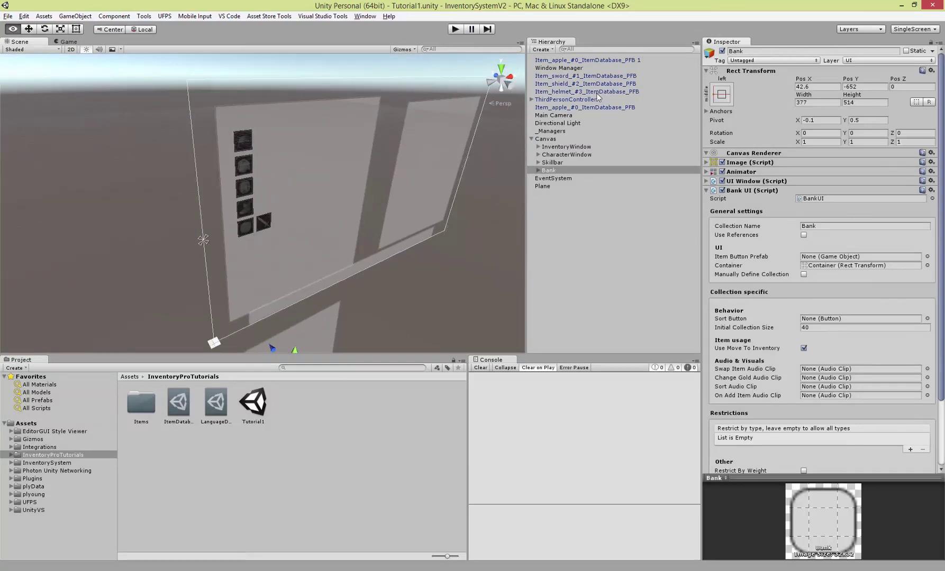
click(560, 62)
key(f)
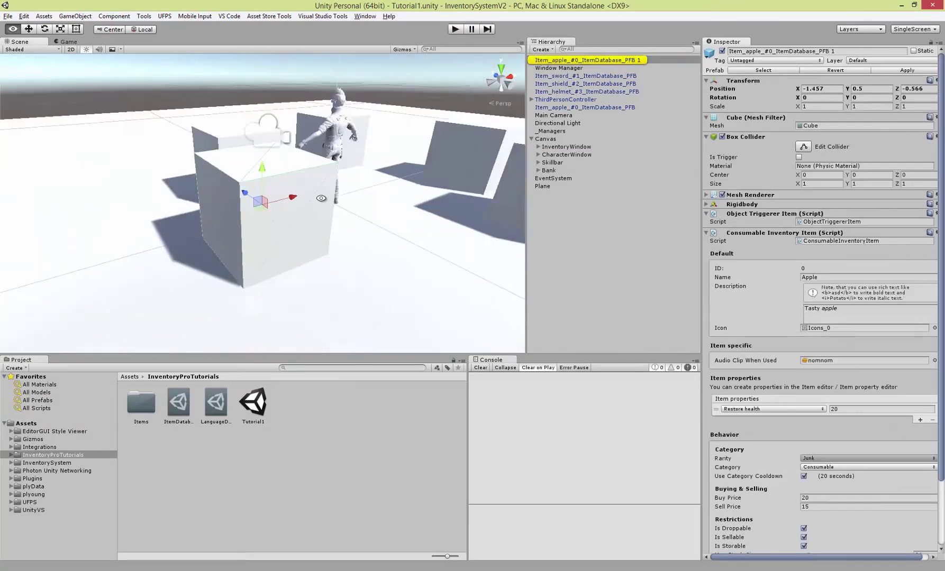
scroll(271, 186, down, 10)
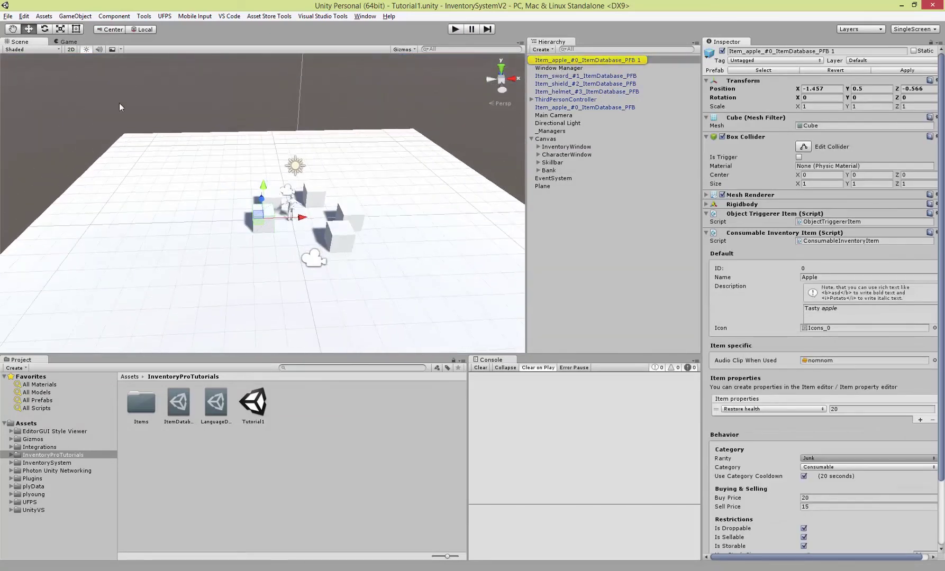
click(86, 16)
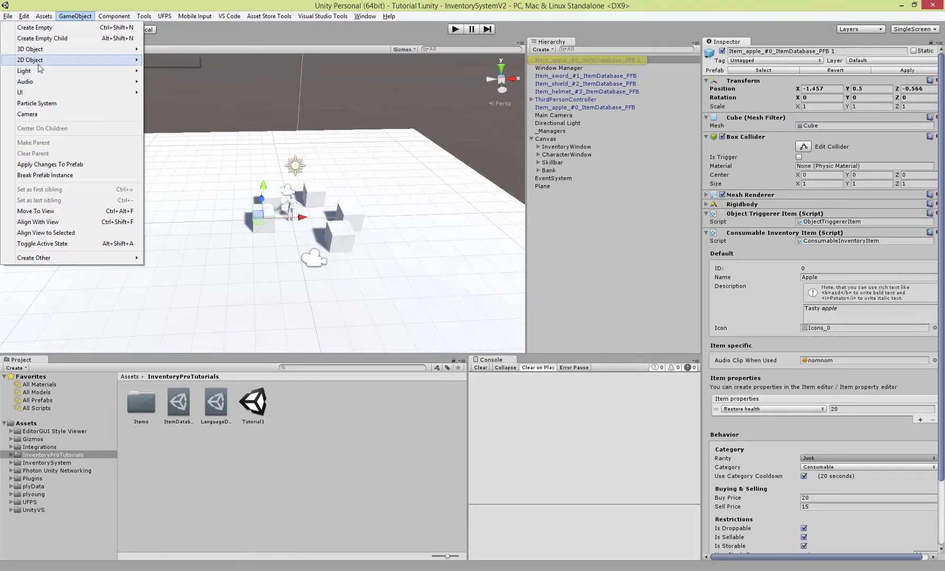
Step: Create a new Cube and scale it up to about 3.56
mouse_move(57, 51)
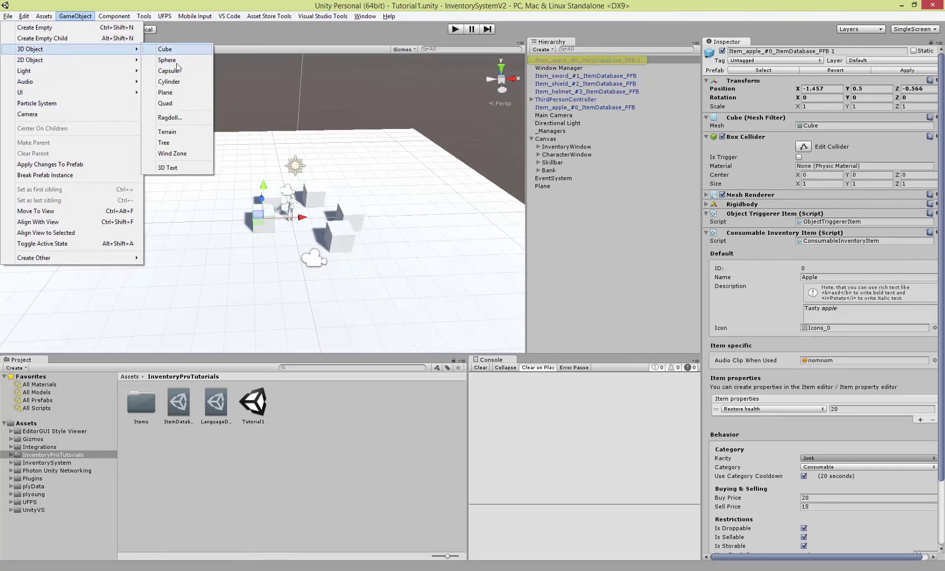
click(165, 49)
drag(256, 199, 216, 163)
key(r)
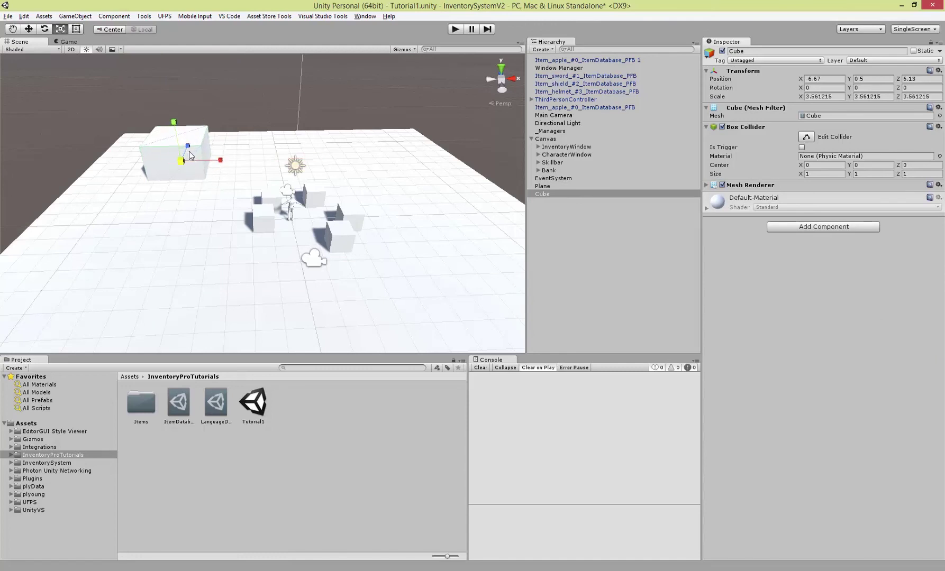
key(w)
key(f)
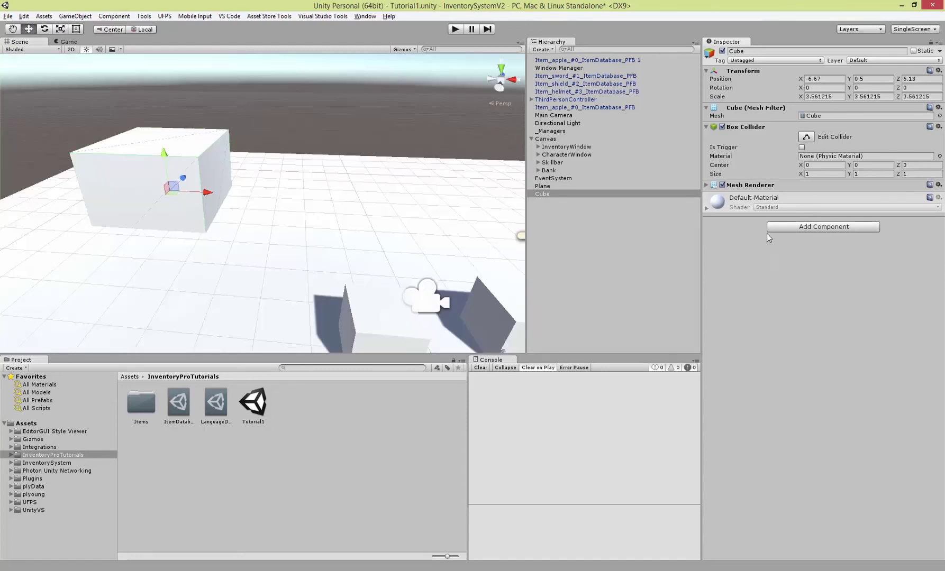
Step: Attach an InventorySystem > Triggers > Object triggerer component to the cube
click(802, 229)
click(799, 363)
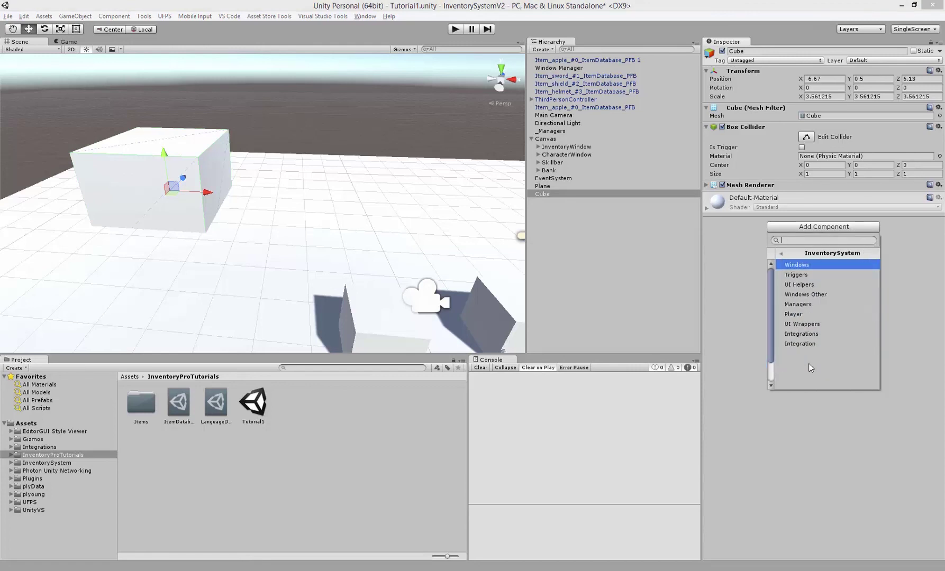
click(796, 276)
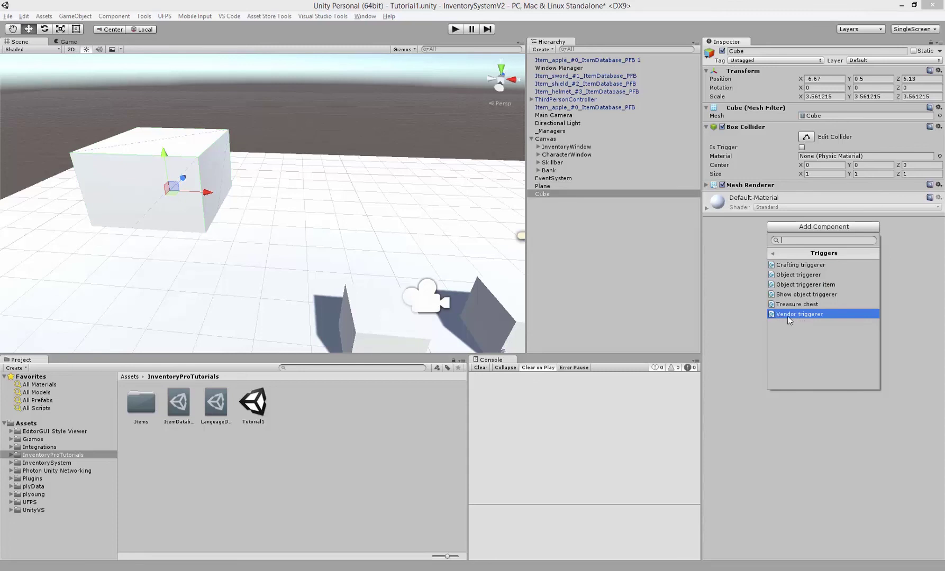
click(795, 275)
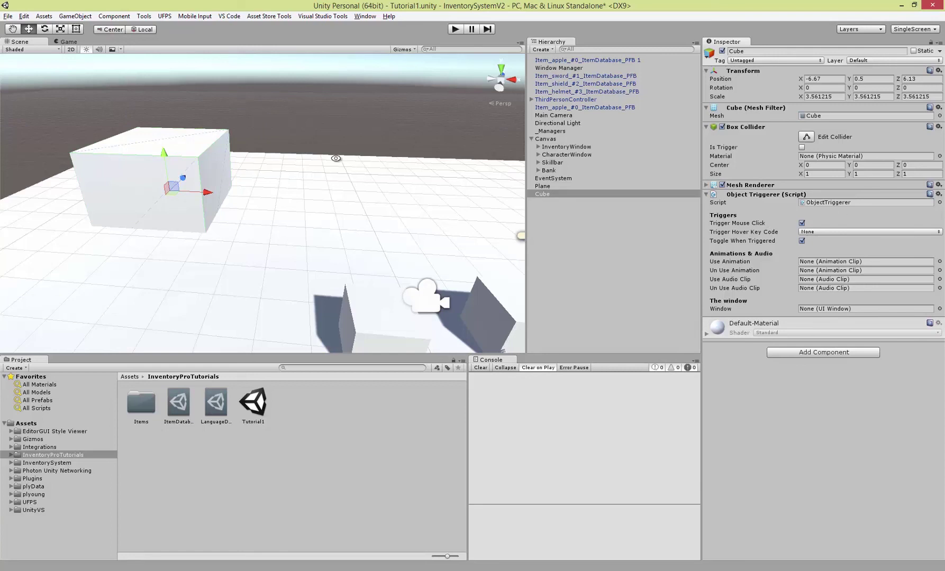
Step: Rename the cube to 'BankTrigger'
alt+drag(175, 164, 140, 162)
click(765, 52)
text(BankTer)
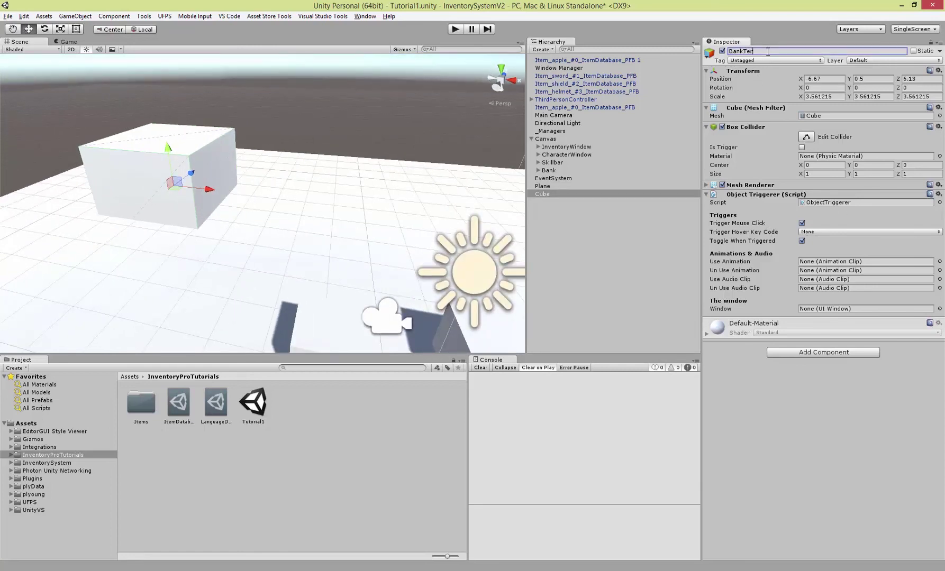
text(gger)
key(Return)
alt+drag(413, 174, 318, 168)
Step: Assign the Bank UI as the triggerer's Window and save the scene
click(725, 311)
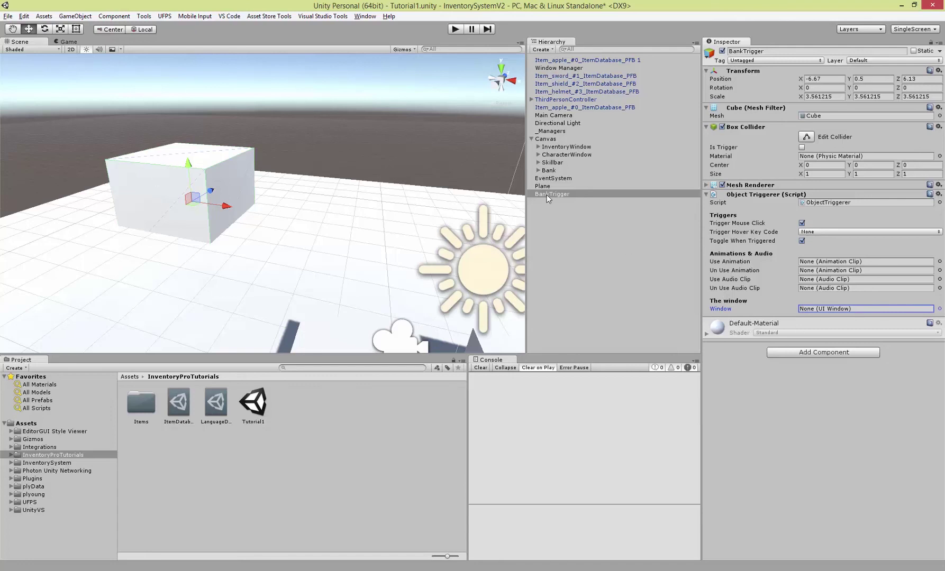
drag(547, 171, 826, 312)
key(ctrl+s)
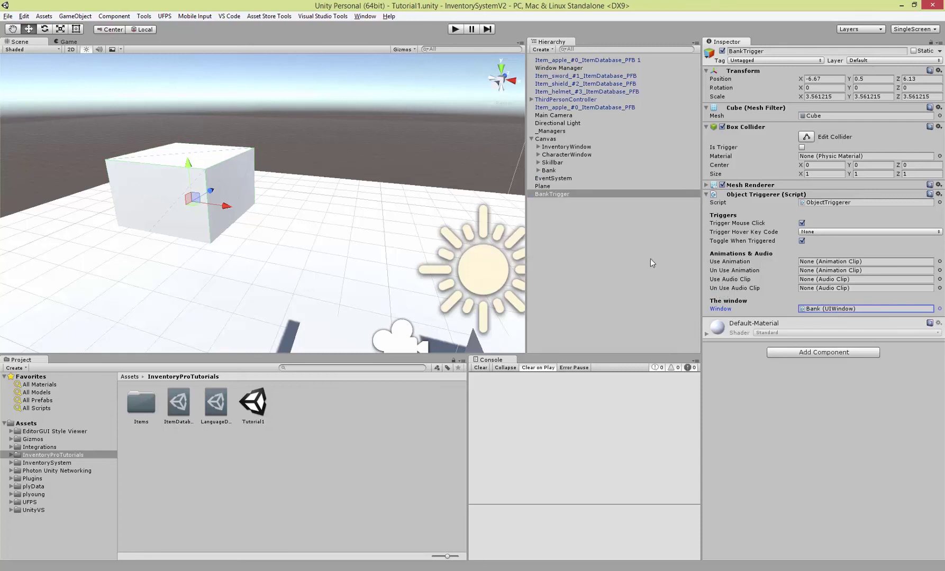
alt+drag(149, 165, 517, 225)
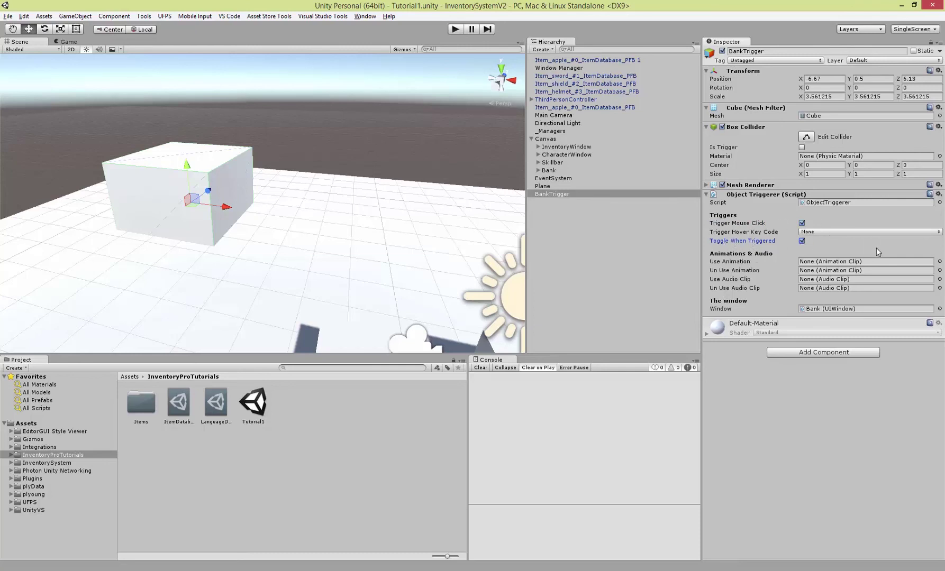
click(737, 232)
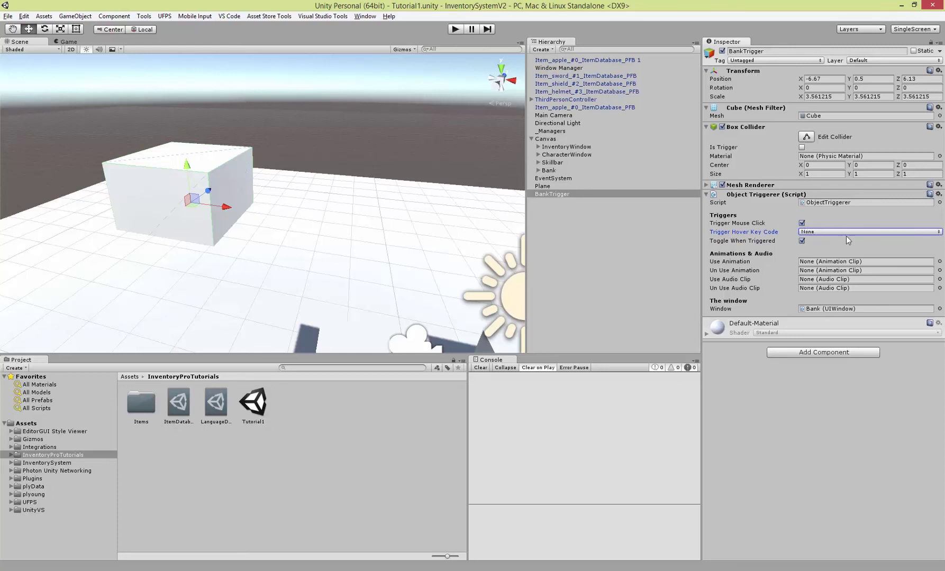
Step: Enter play mode, collect the item cubes, and open the inventory
click(455, 29)
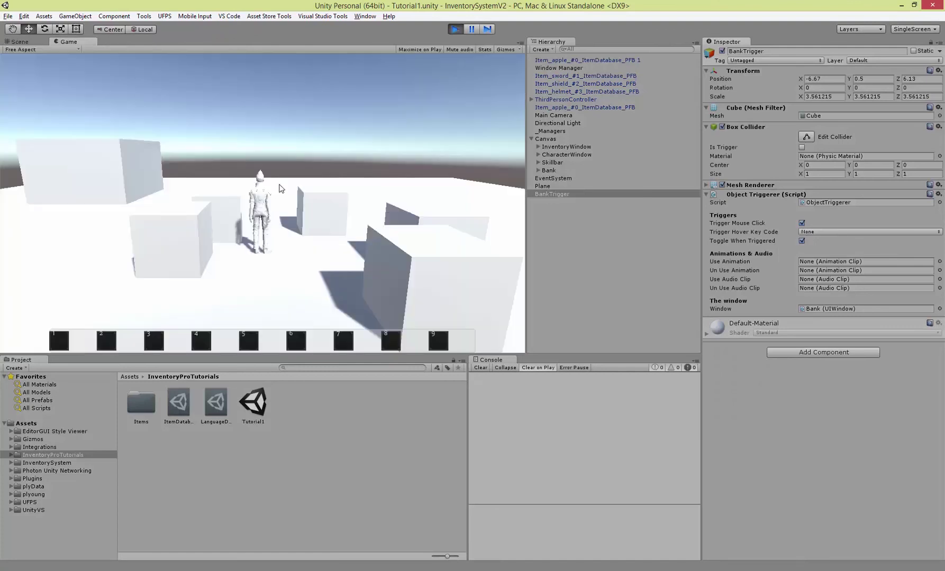
click(179, 251)
click(217, 222)
click(360, 265)
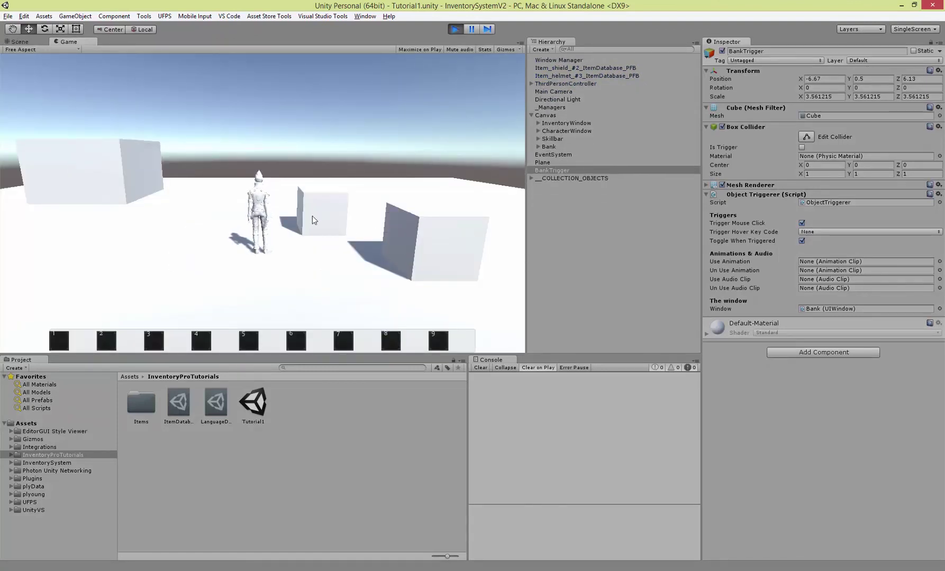
click(318, 212)
click(372, 231)
key(i)
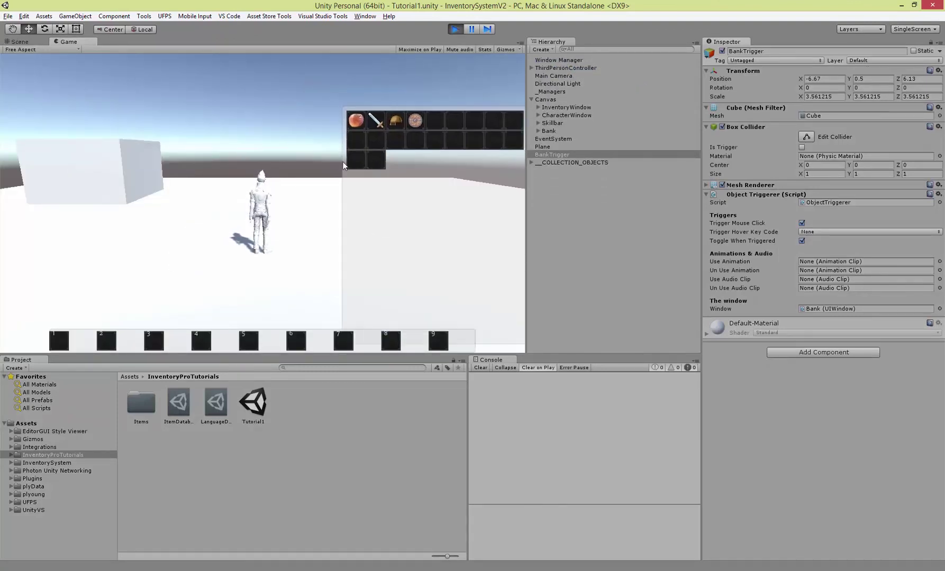
Step: Walk to the BankTrigger cube and click it to toggle the Bank window
key(a)
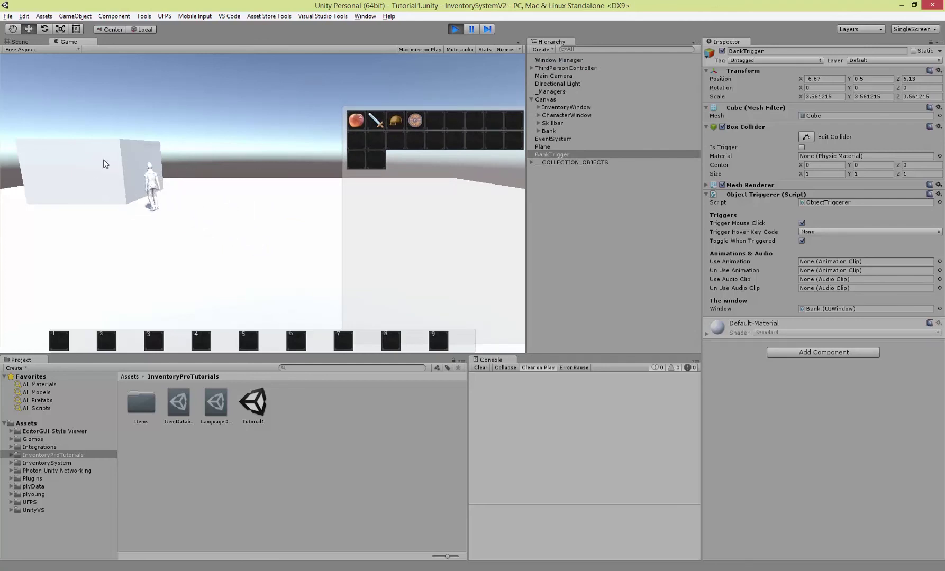
click(104, 162)
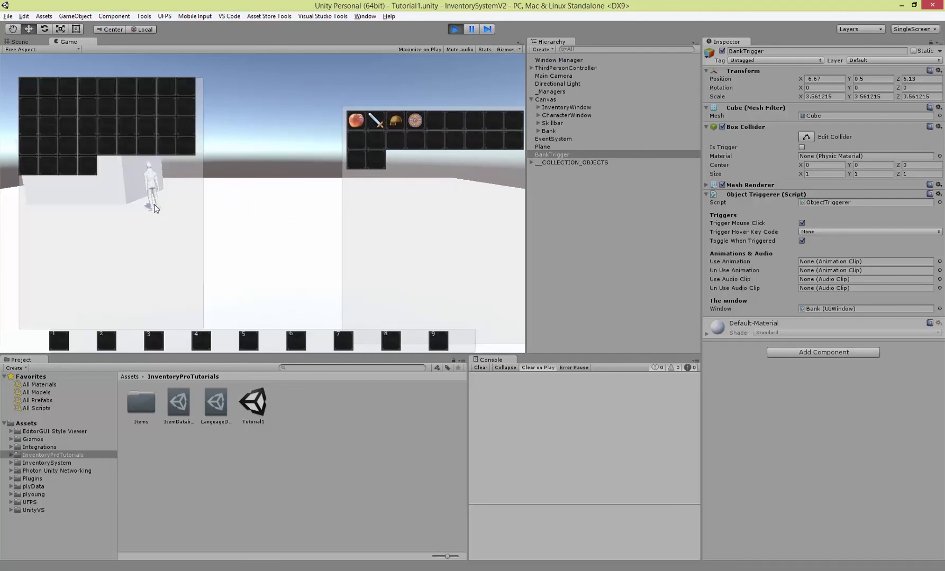
key(d)
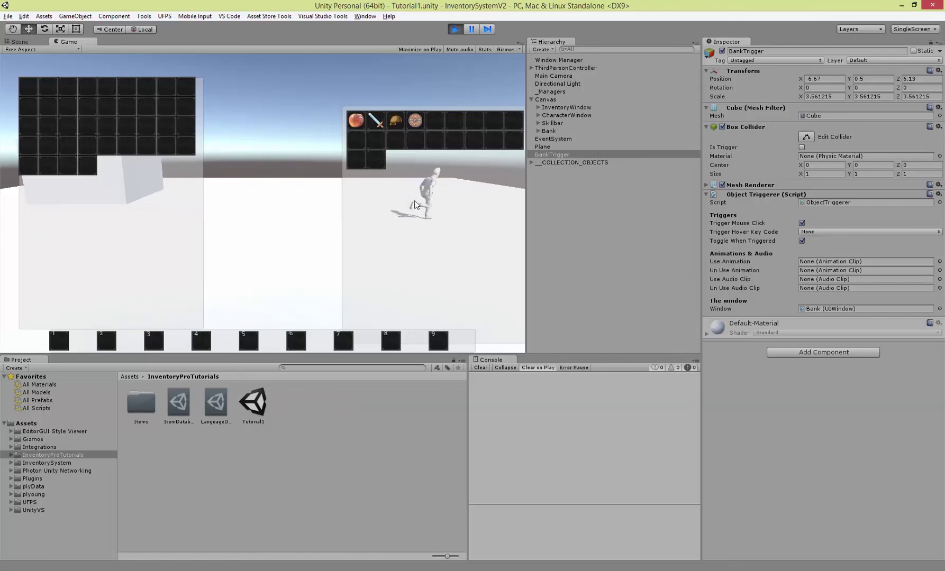
key(a)
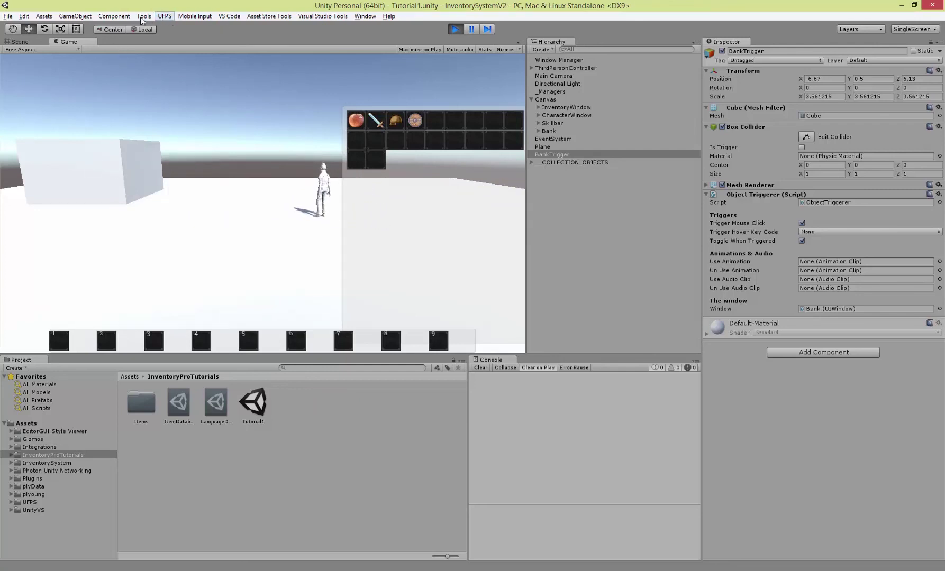
Step: Open the InventorySystem Main editor at its Settings page
click(144, 16)
mouse_move(148, 28)
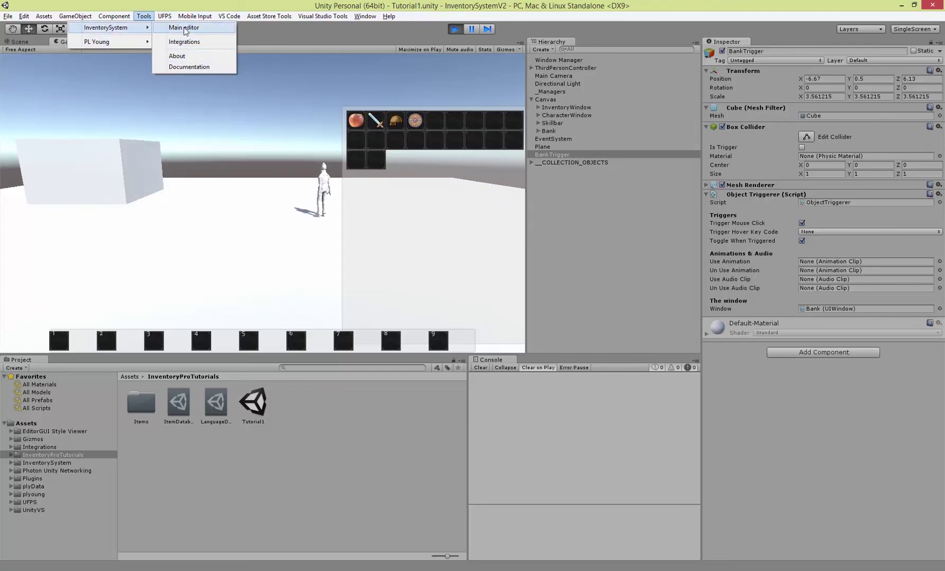
click(185, 27)
click(762, 133)
click(730, 108)
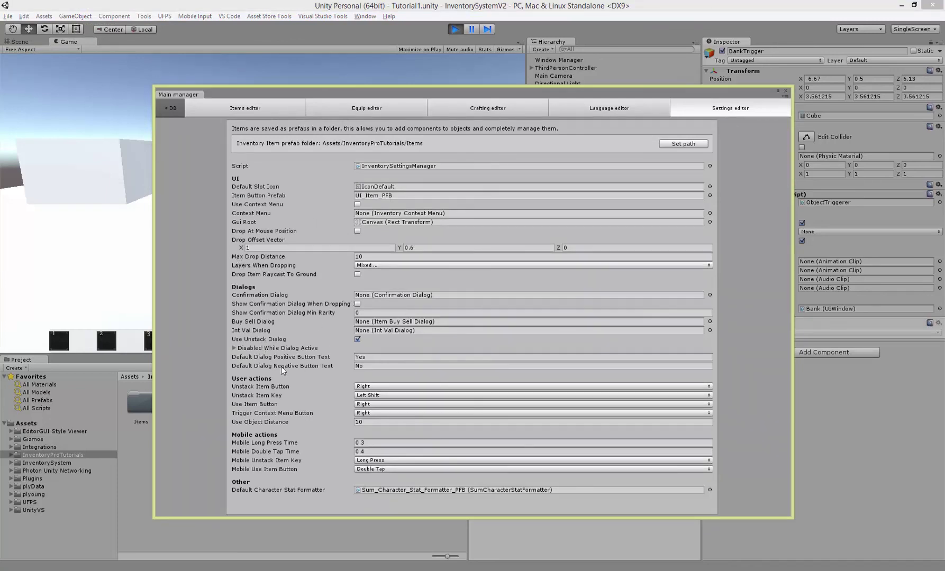
Step: Set Use Object Distance to 11.78, close the editor, and resume the game
click(232, 422)
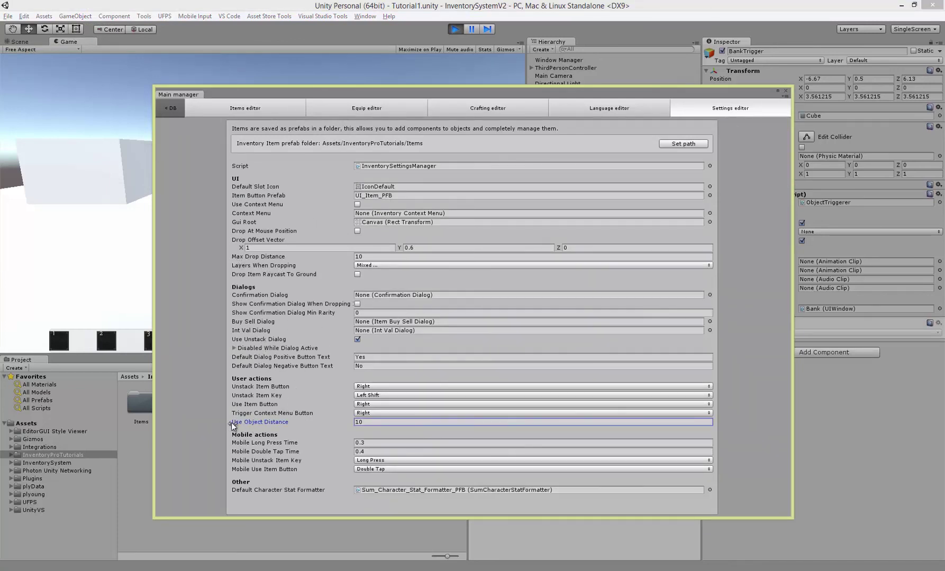
click(366, 425)
text(13.6)
key(BackSpace)
key(BackSpace)
key(BackSpace)
text(1.78)
click(786, 91)
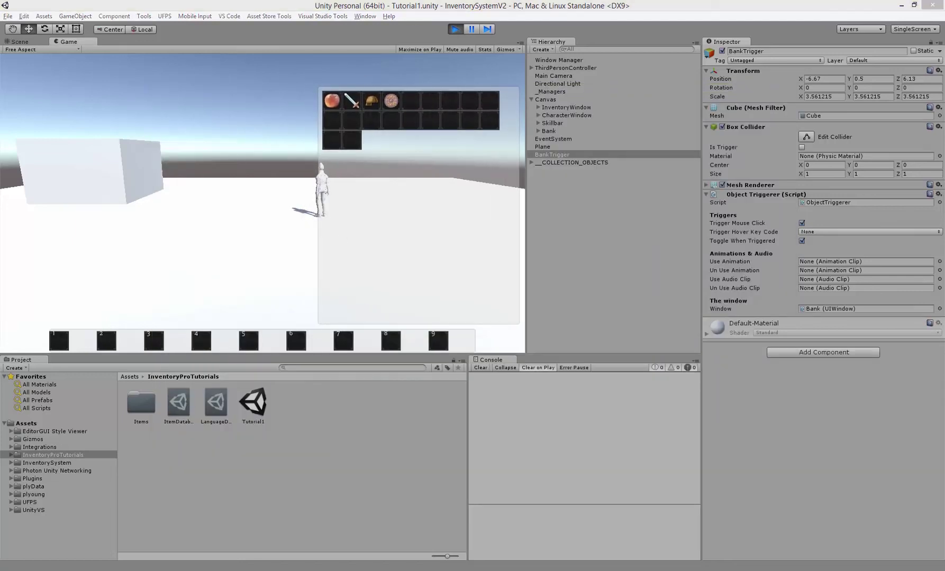
click(272, 222)
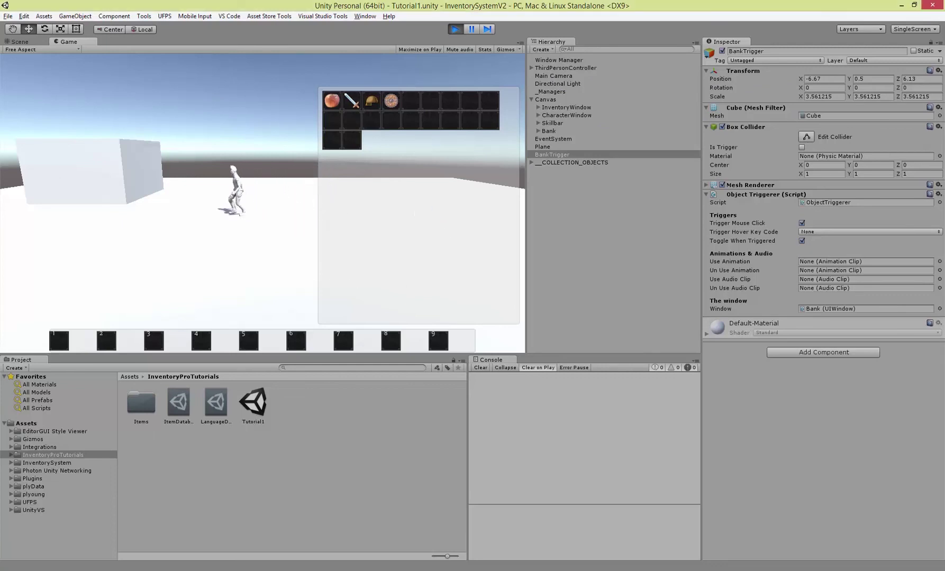